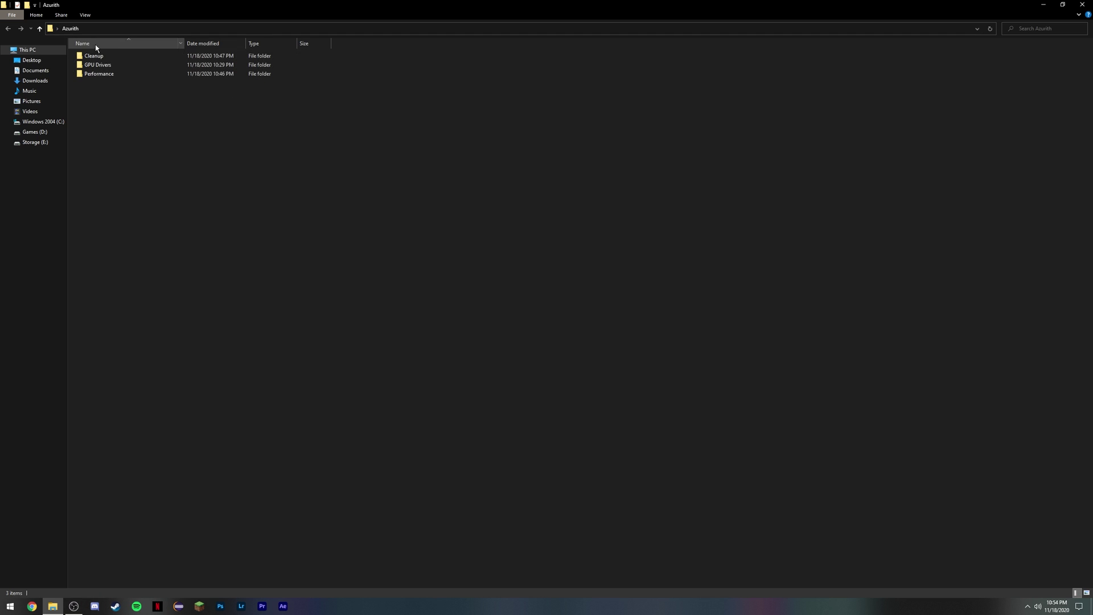
Step: Delete all the files in the Windows Temp folder
double_click(92, 56)
double_click(134, 57)
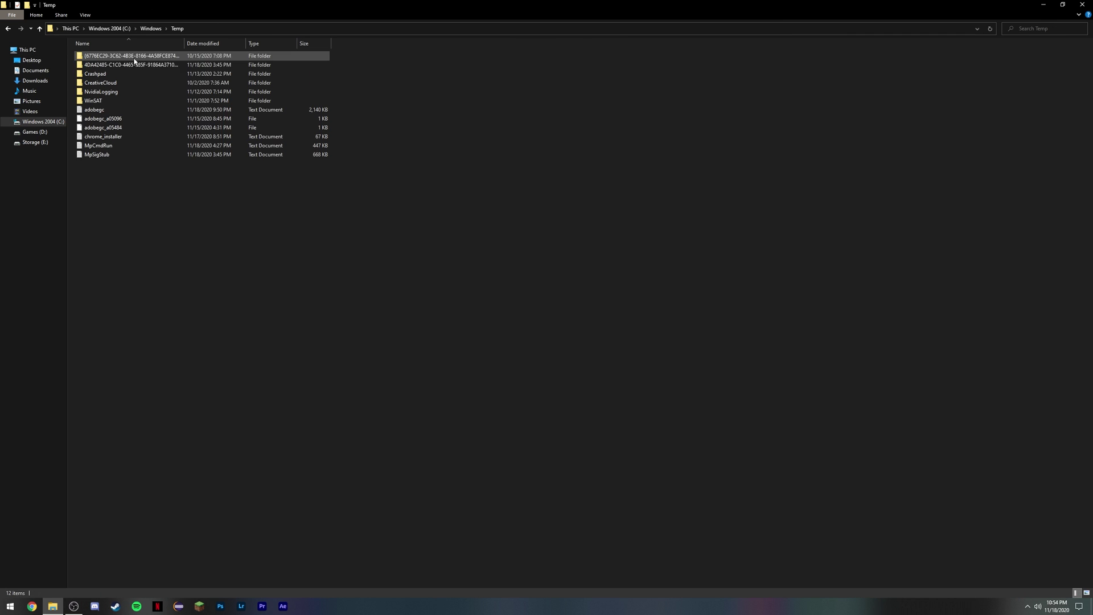
left_click(8, 29)
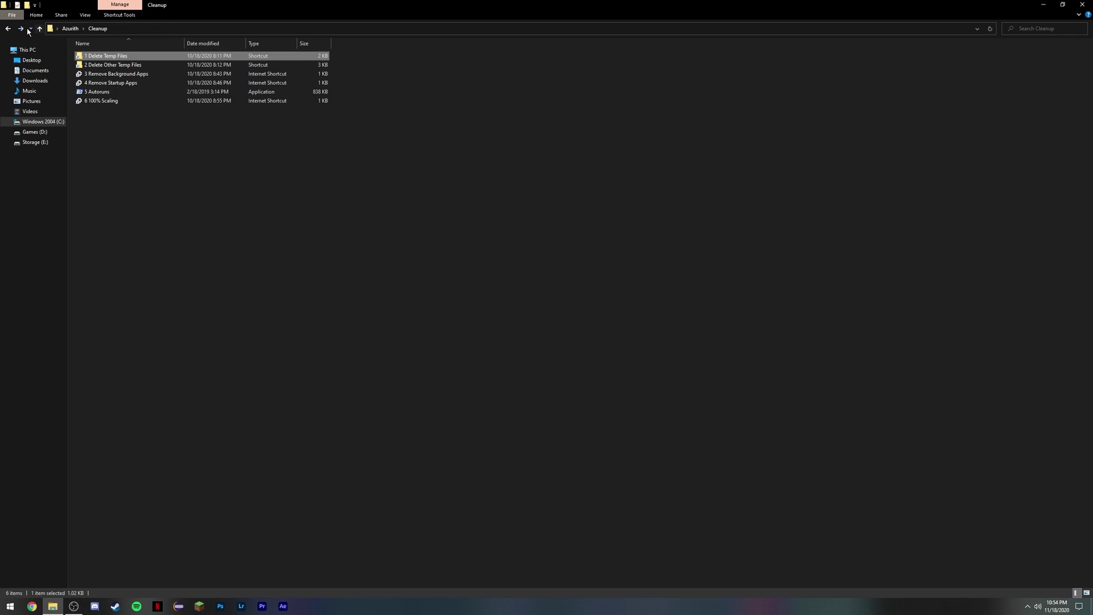
left_click(22, 29)
key("ctrl+a")
right_click(135, 117)
left_click(185, 231)
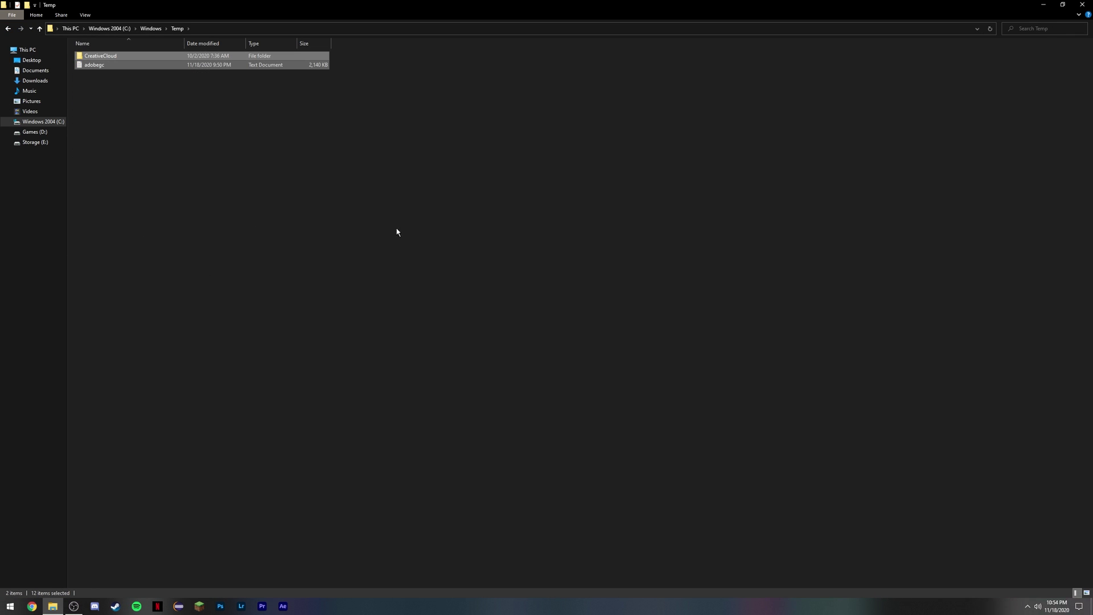
Step: Delete all 167 items in the user's AppData Temp folder, skipping files still in use
left_click(8, 30)
double_click(167, 70)
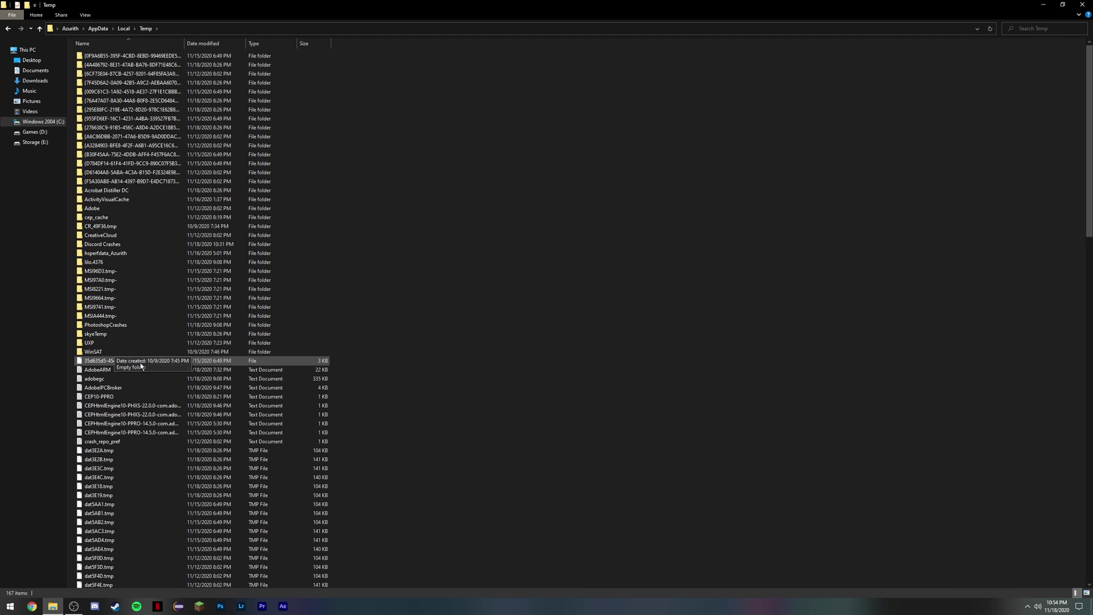
key("ctrl+a")
right_click(177, 322)
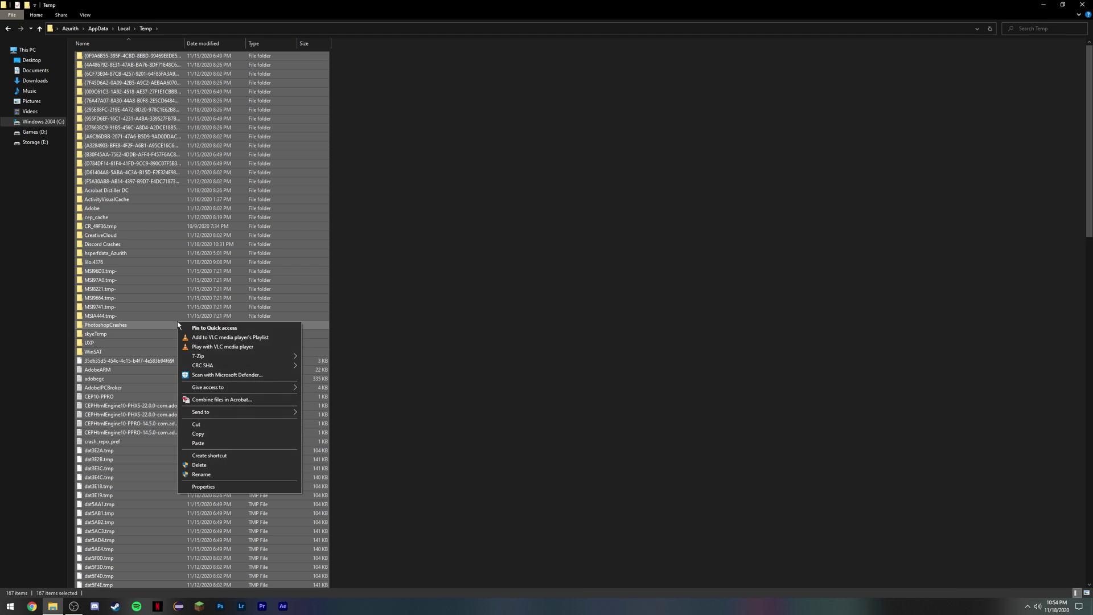
left_click(224, 463)
left_click(522, 251)
left_click(524, 261)
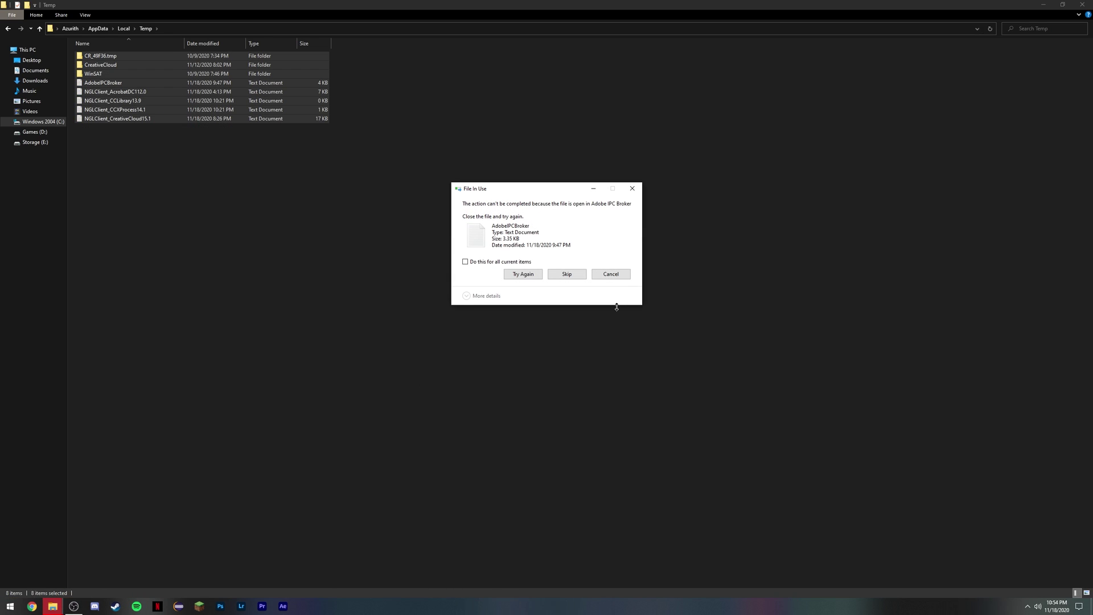
left_click(465, 261)
left_click(567, 273)
left_click(181, 190)
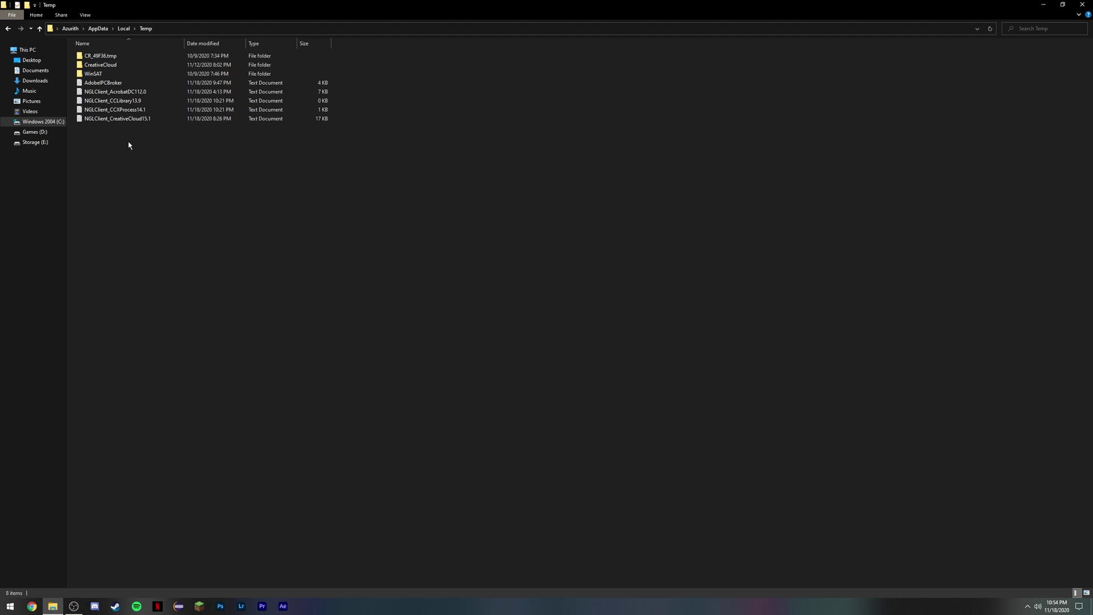
Step: Turn off the setting that lets apps run in the background
left_click(7, 29)
left_click(106, 73)
double_click(106, 73)
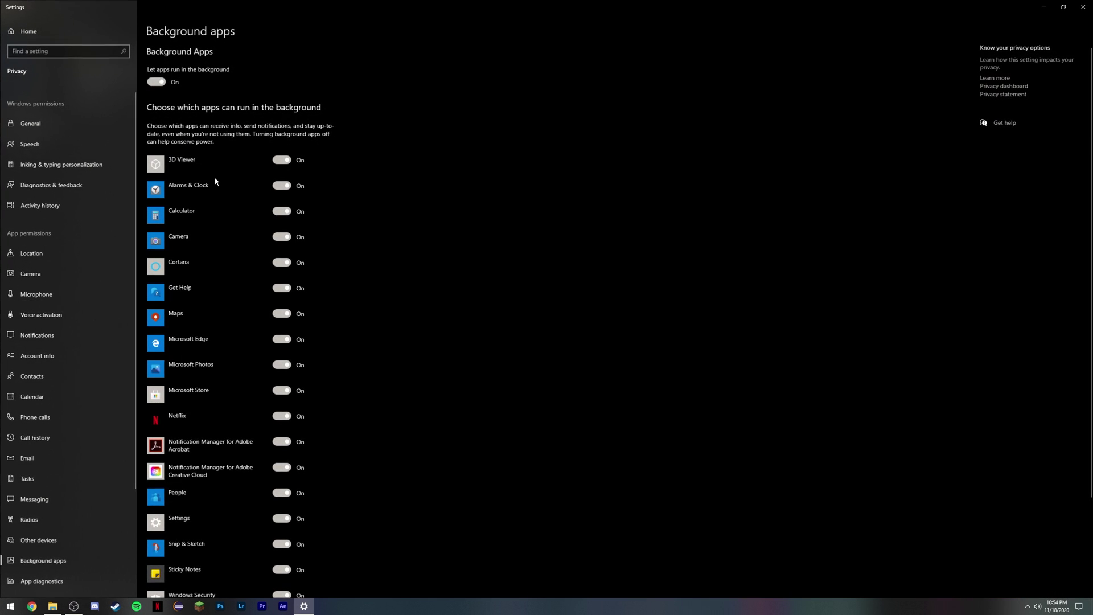
scroll(215, 181, "down", 5)
scroll(211, 182, "up", 5)
left_click(157, 82)
scroll(240, 180, "down", 3)
Step: Switch iTunes Mobile Device Helper off in the startup apps list
left_click(1082, 7)
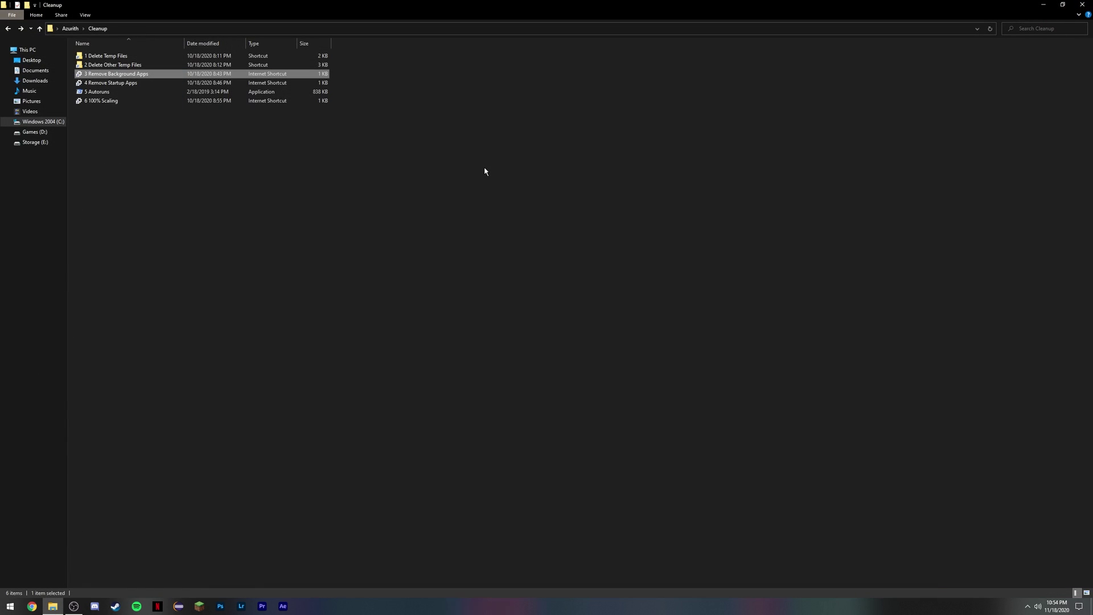
double_click(114, 83)
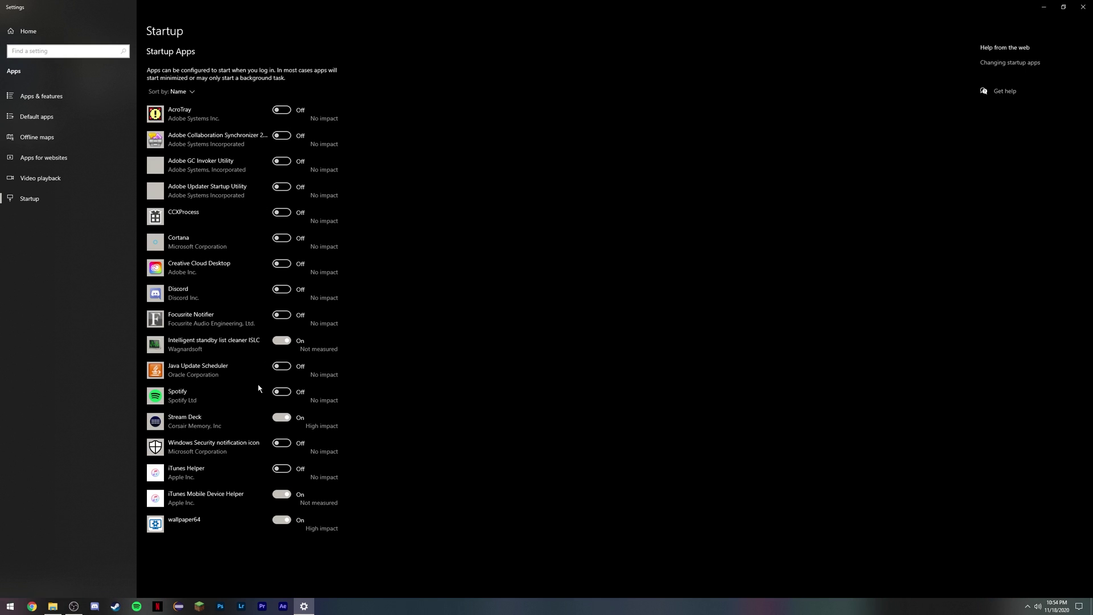
left_click(285, 494)
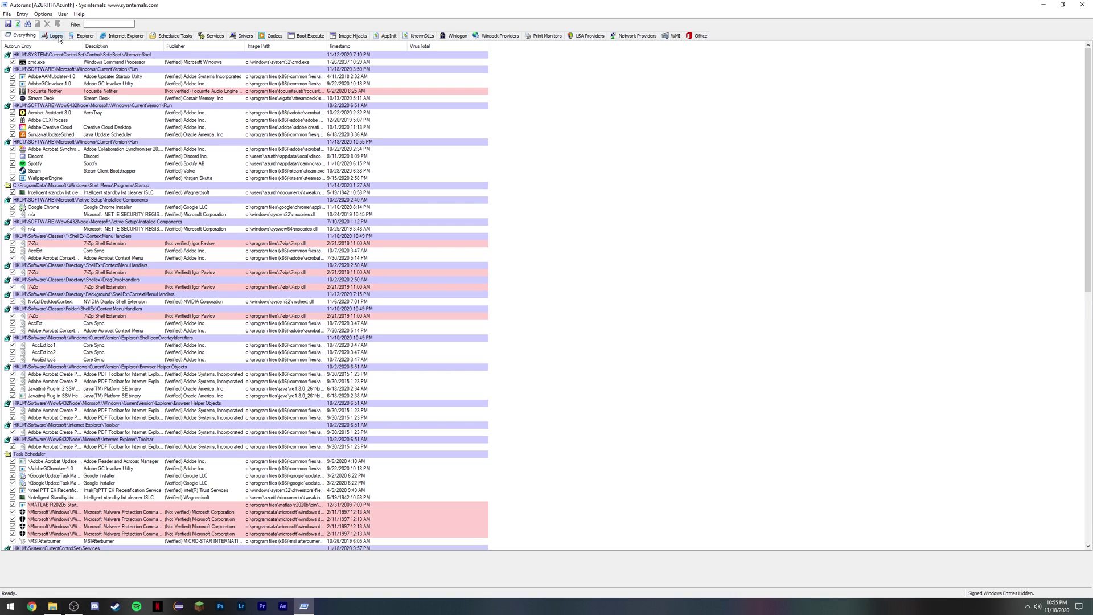
Step: Uncheck the Focusrite Notifier and SunJavaUpdateSched logon entries in Autoruns, then show the Drivers list
left_click(56, 35)
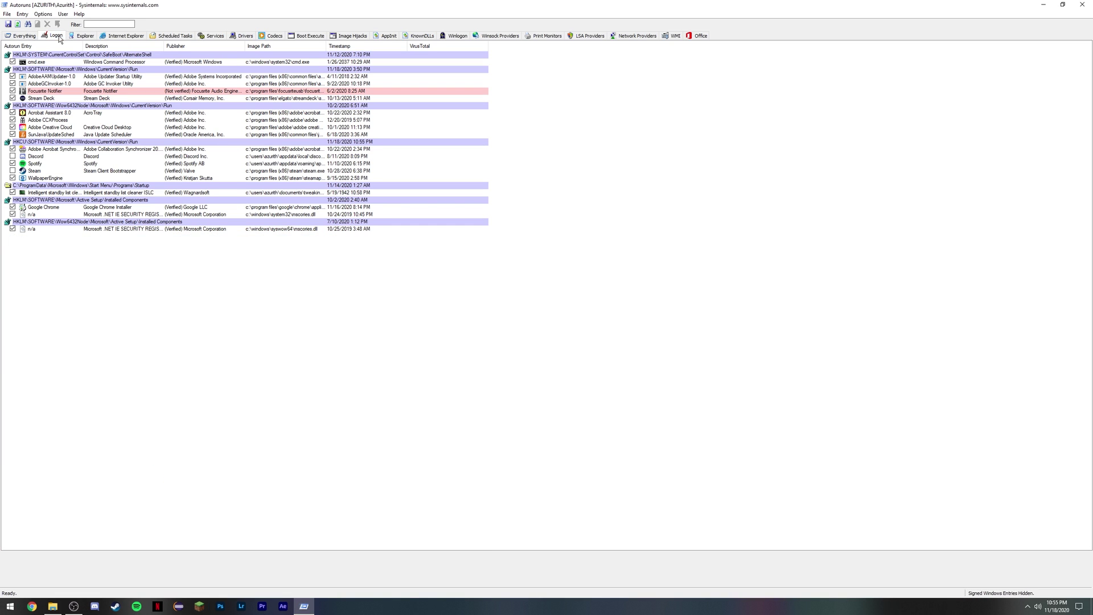
left_click(65, 90)
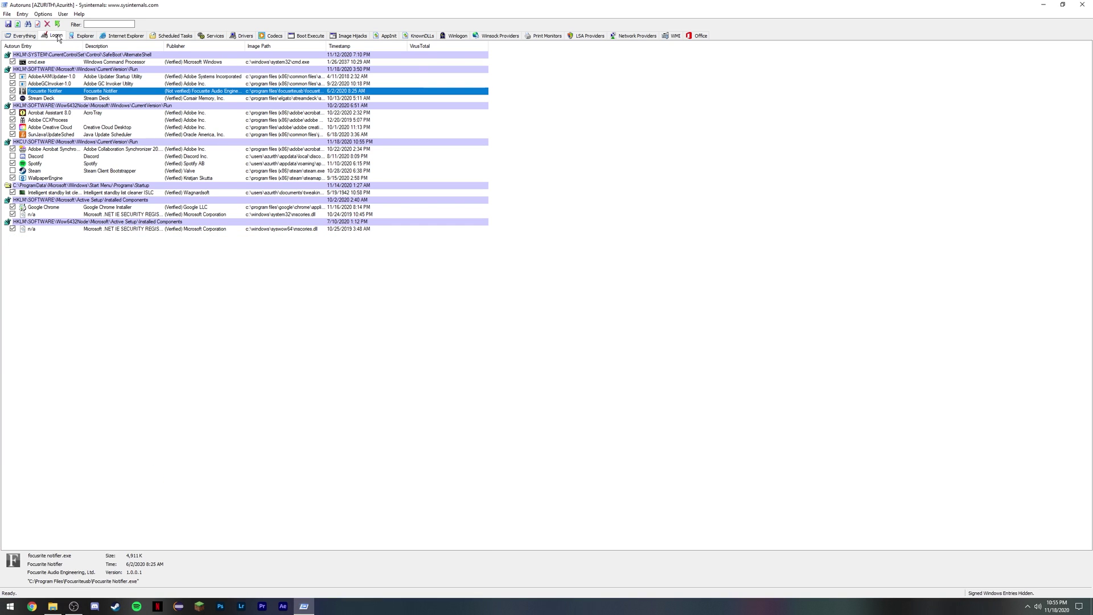
left_click(13, 90)
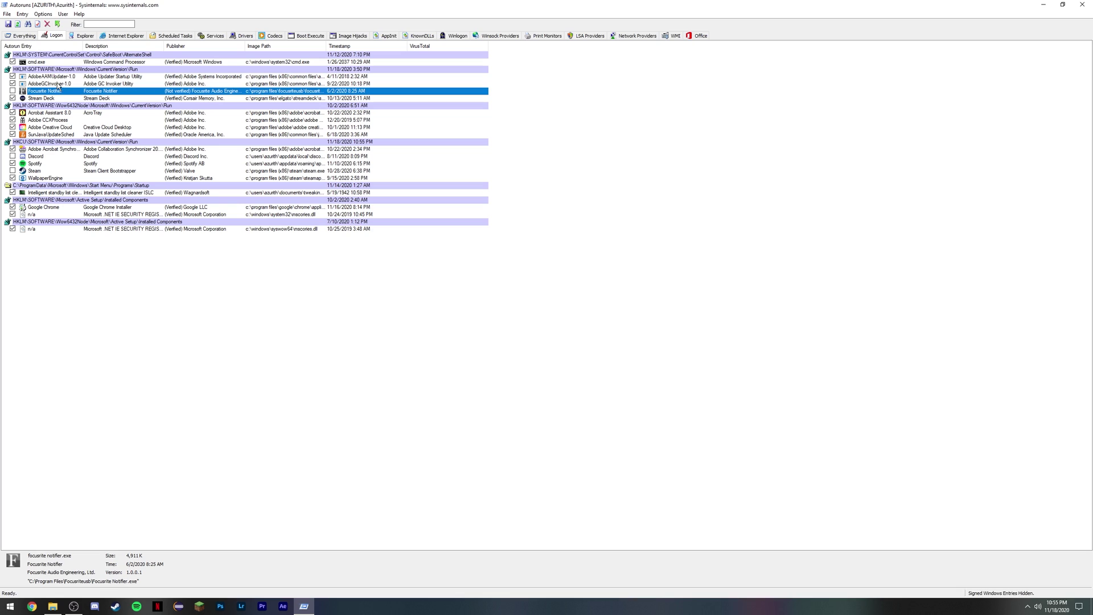
left_click(13, 134)
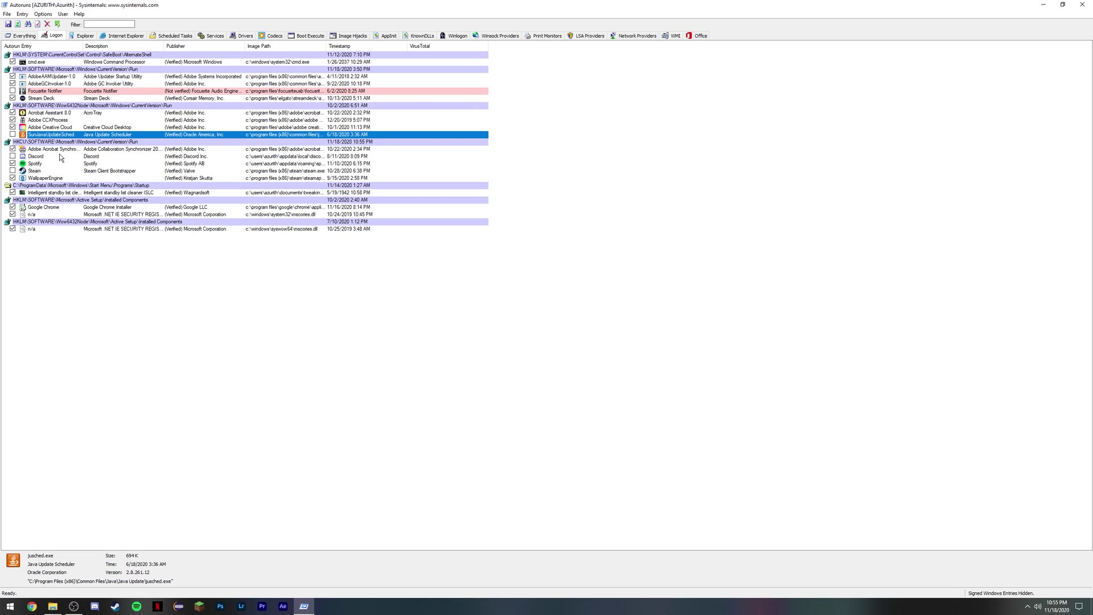
left_click(241, 35)
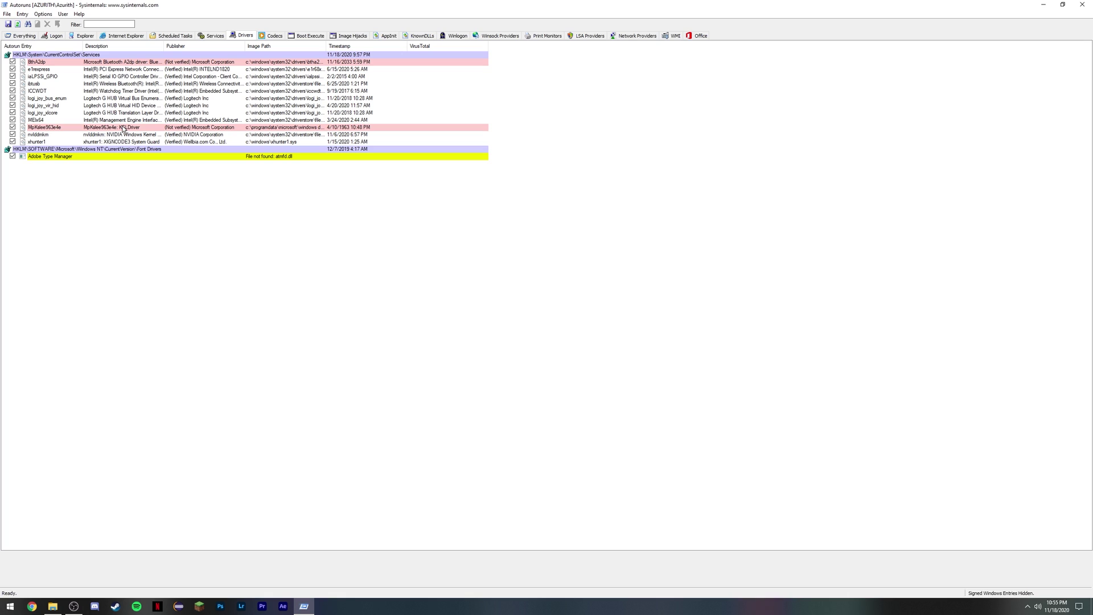
Step: Uncheck the BthA2dp Bluetooth audio driver entry in Autoruns' Drivers list
left_click(13, 63)
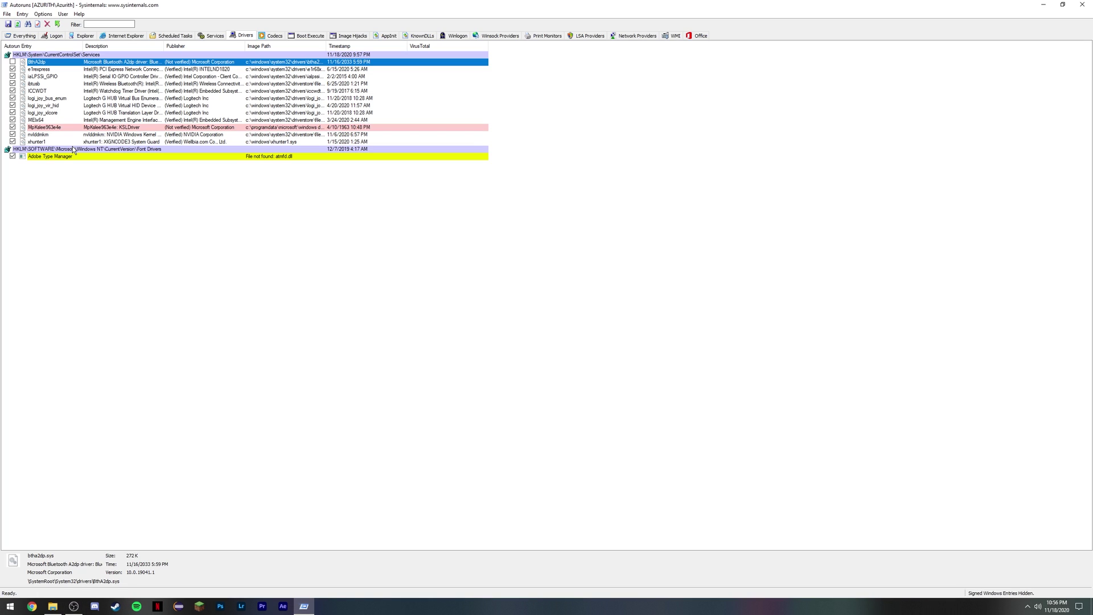
Step: Run 'sc query xhunter1' in an administrator Command Prompt, then inspect logi_joy_vir_hid in Autoruns
key("super")
type("comm")
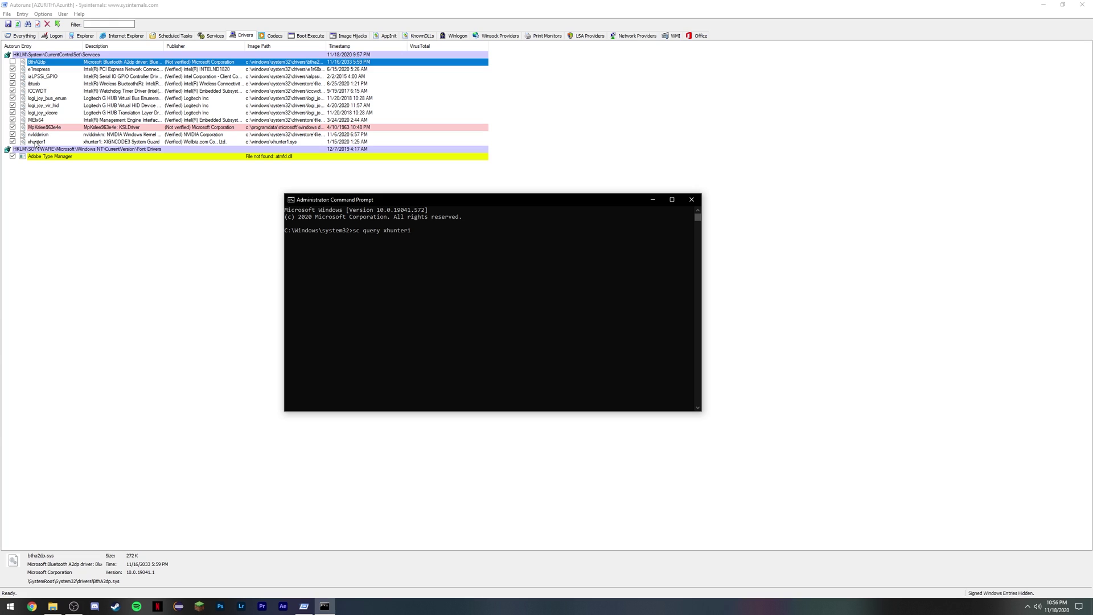
key("Return")
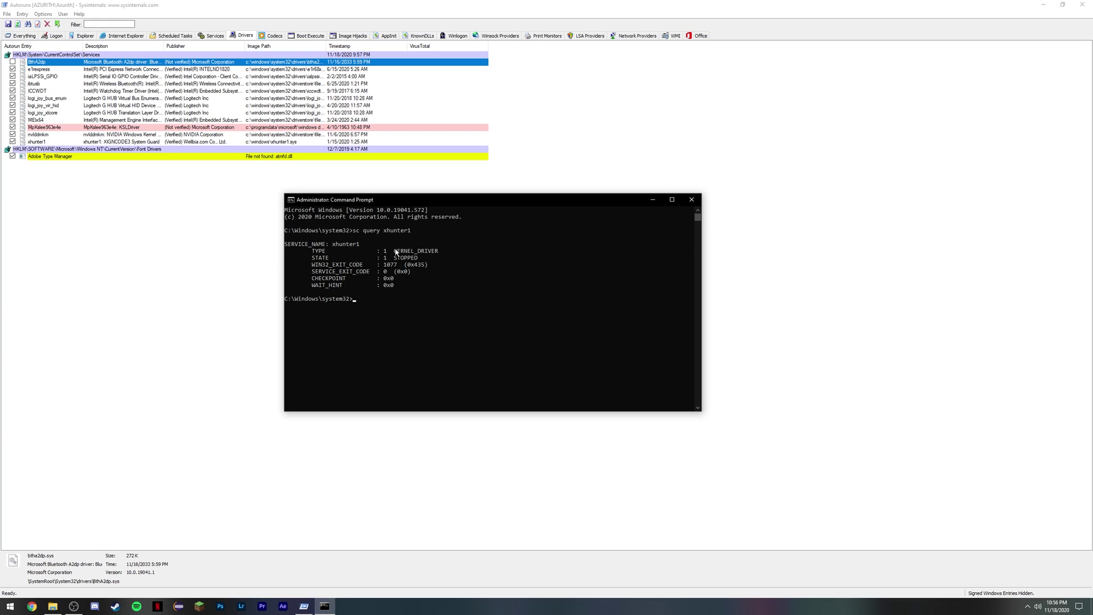
left_click_drag(391, 252, 458, 252)
left_click(423, 264)
right_click(97, 105)
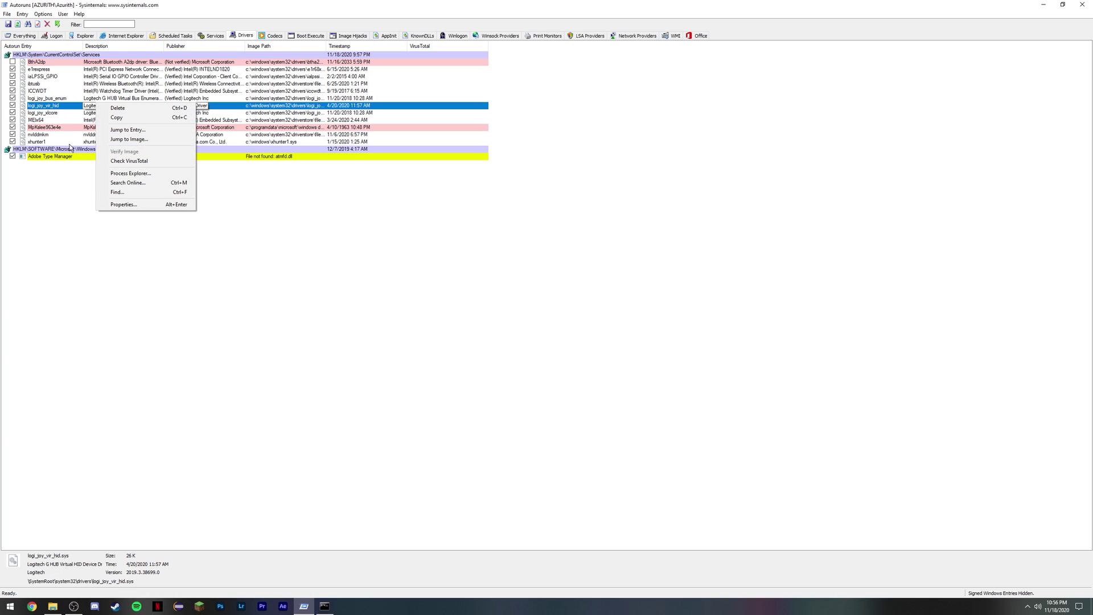
left_click(42, 269)
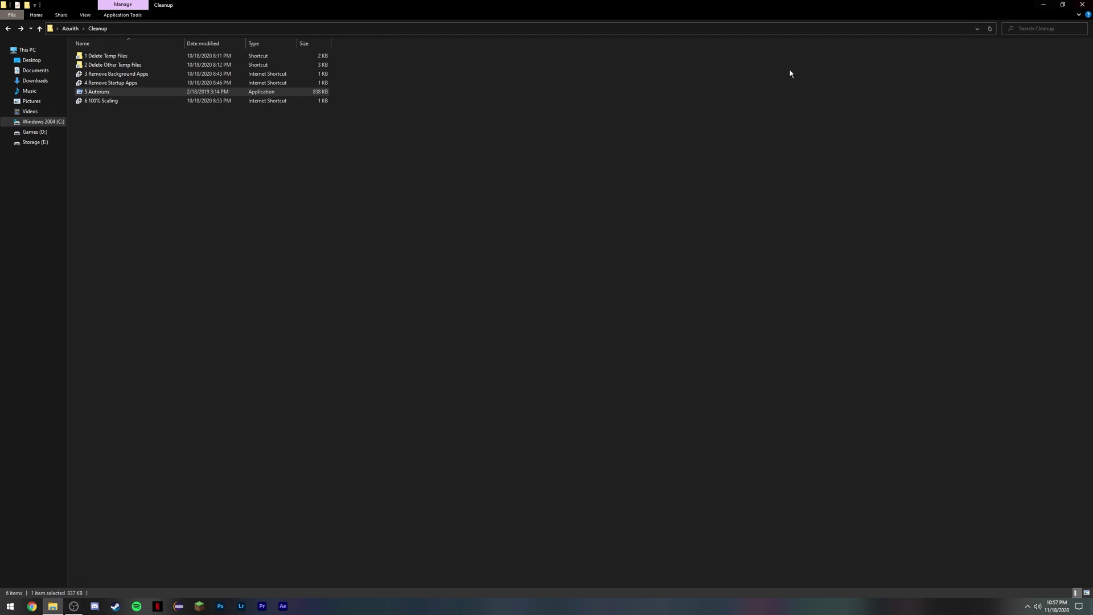
Step: Confirm Display settings show 2560 × 1440 at 100% (Recommended) scale
key("super+i")
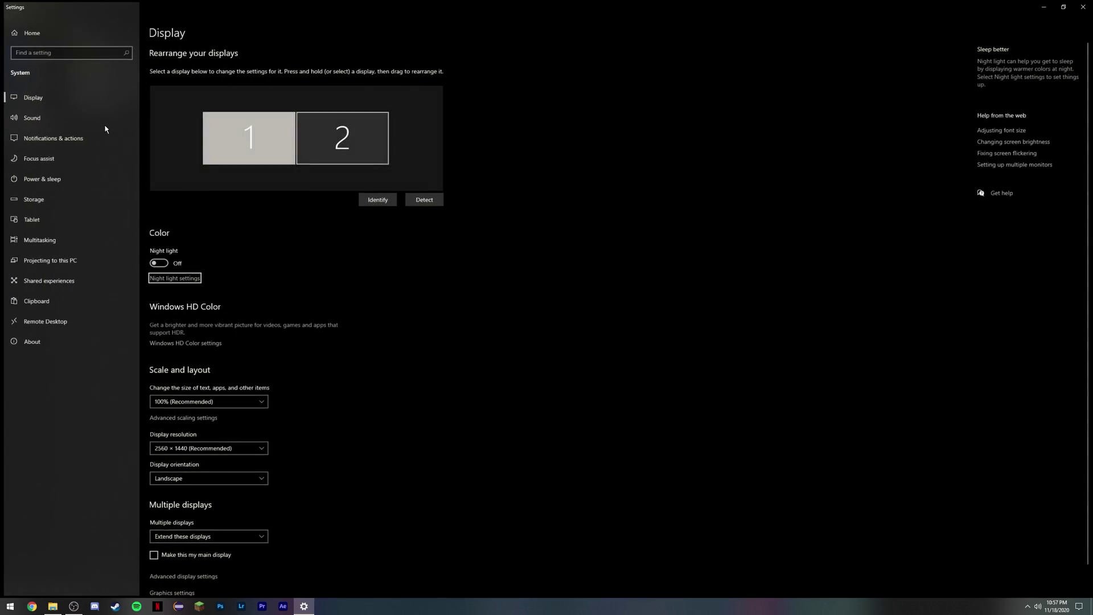
scroll(270, 230, "down", 1)
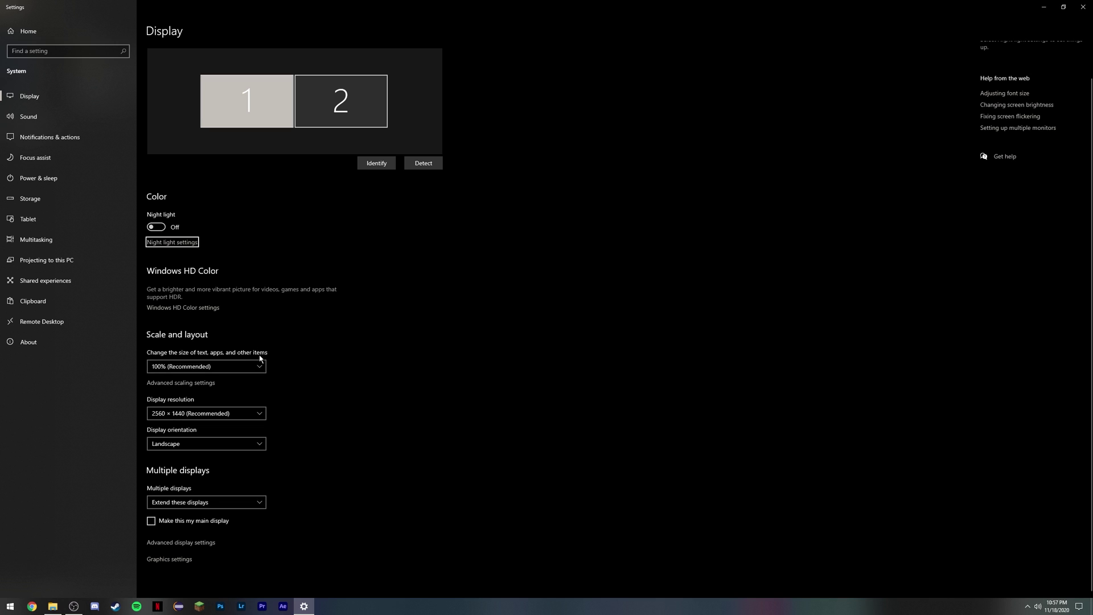
scroll(353, 376, "up", 1)
scroll(361, 379, "down", 1)
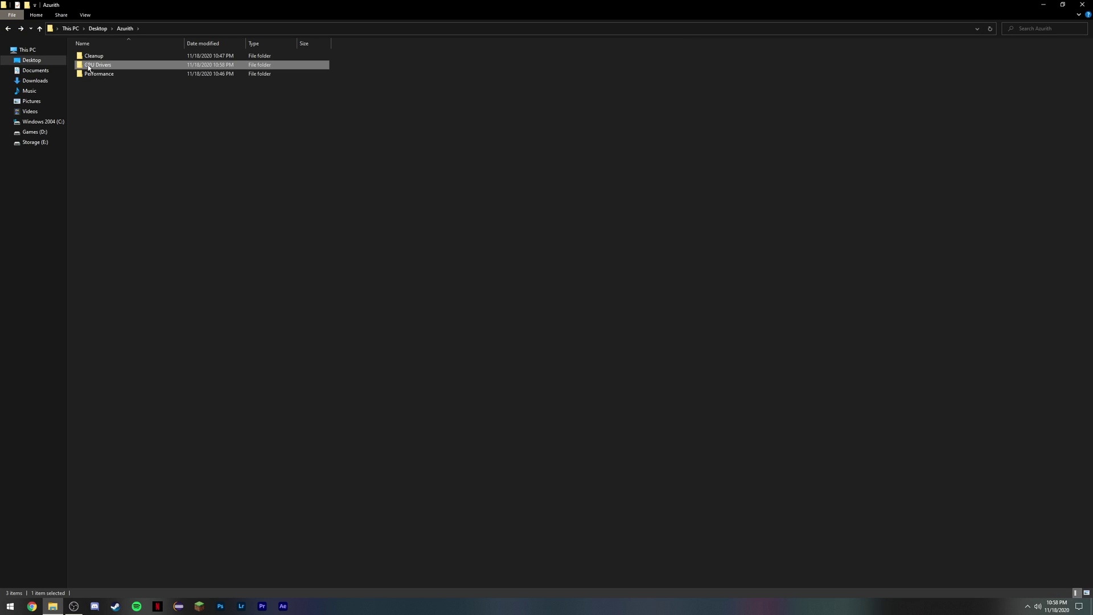
Step: Search NVIDIA's driver page for Recommended/Certified GeForce RTX 3080 drivers for Windows 10 64-bit
double_click(88, 67)
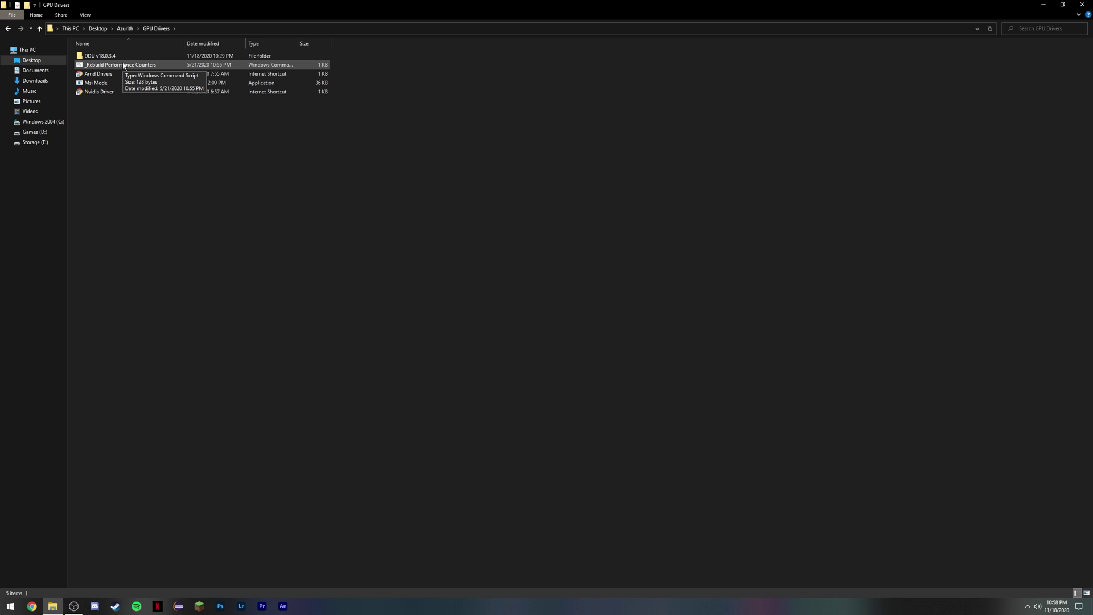
left_click(98, 74)
left_click(97, 94)
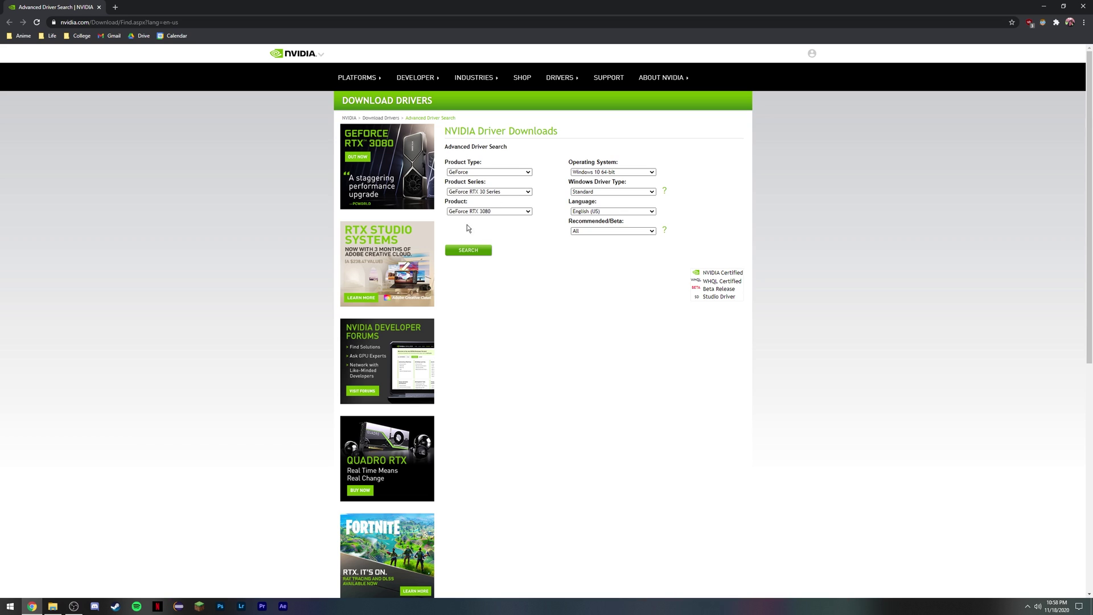
left_click(638, 230)
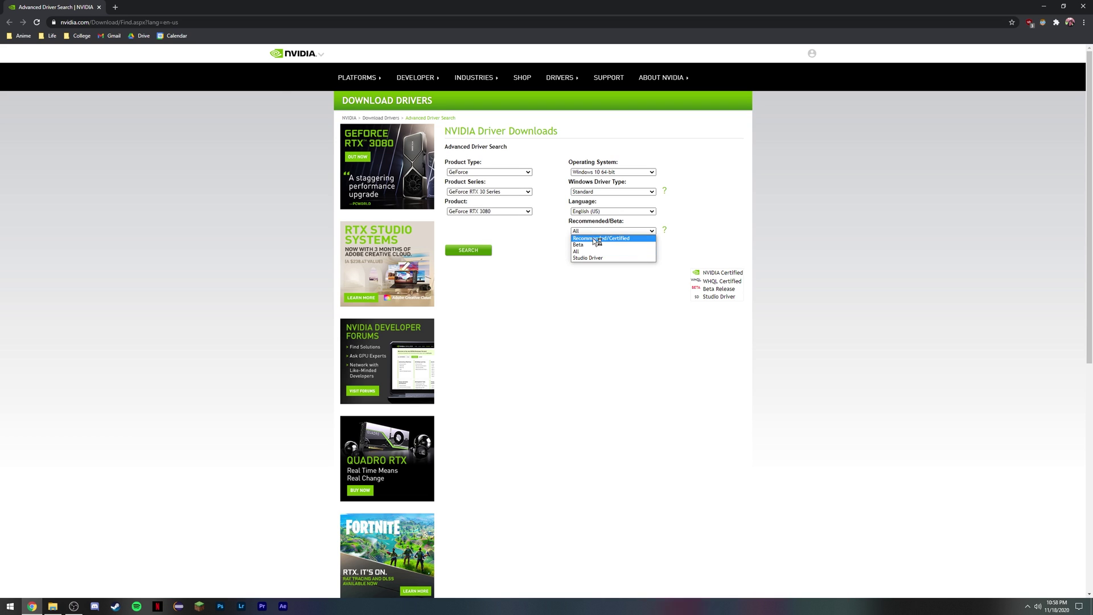
left_click(601, 238)
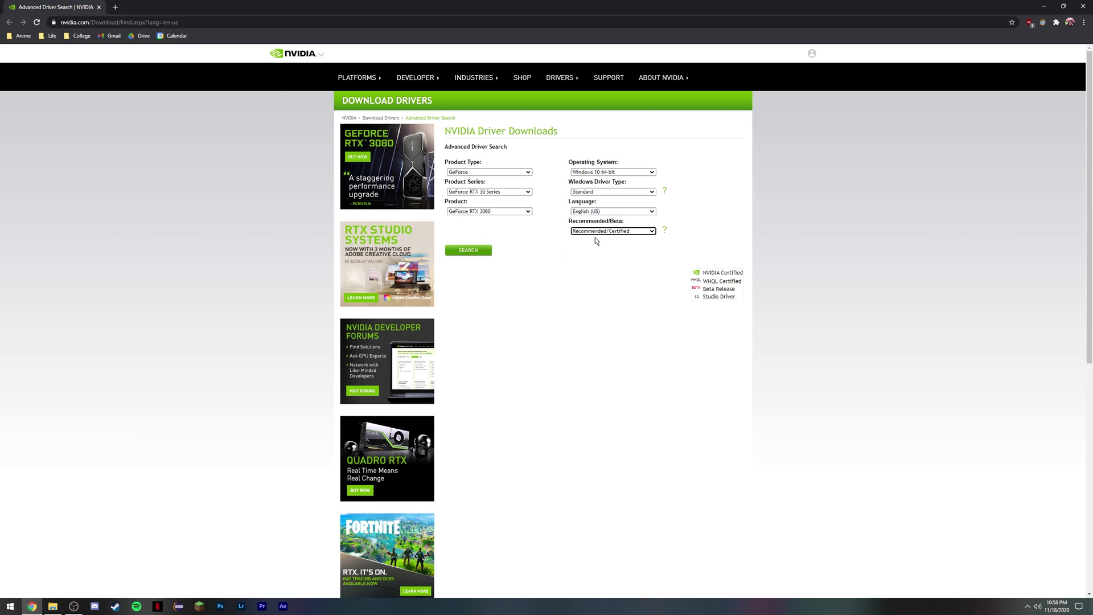
left_click(475, 256)
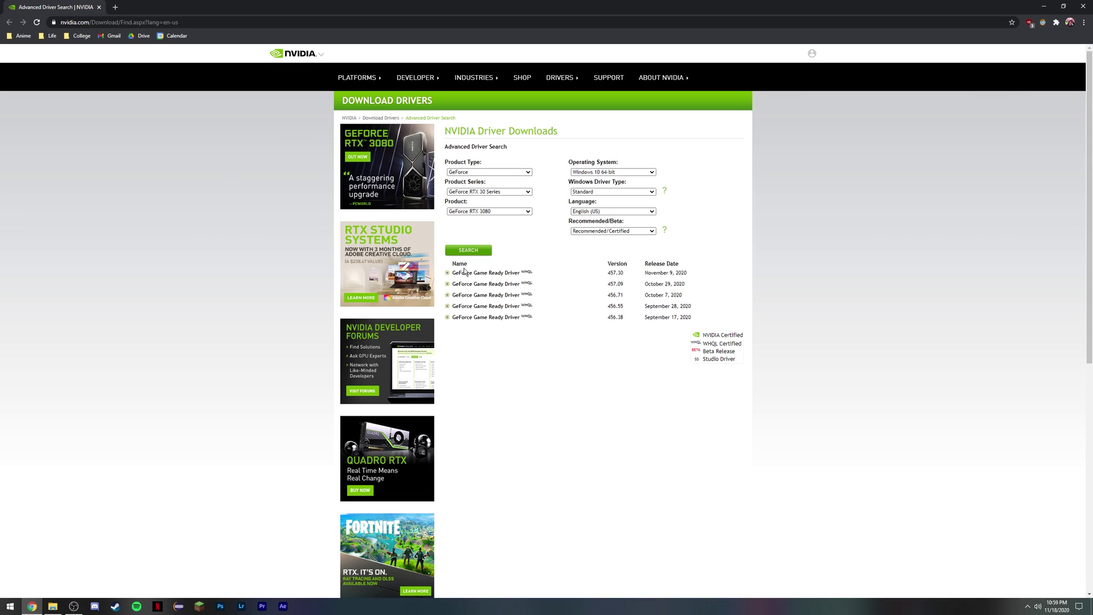
Step: Run the _Rebuild Performance Counters script from the GPU Drivers folder and close its console
key("alt+Tab")
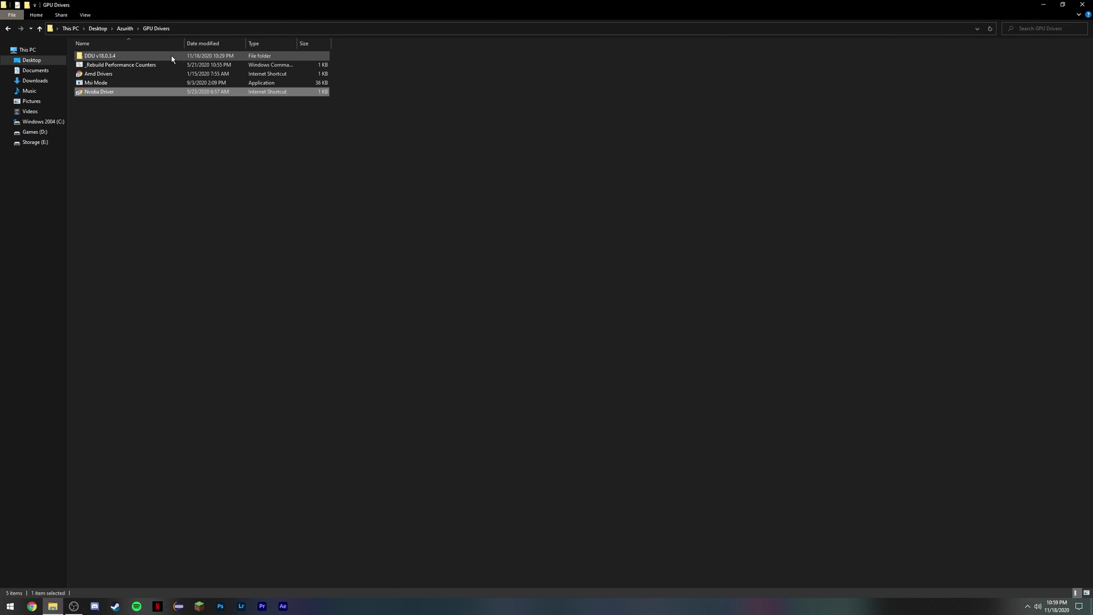
left_click(171, 55)
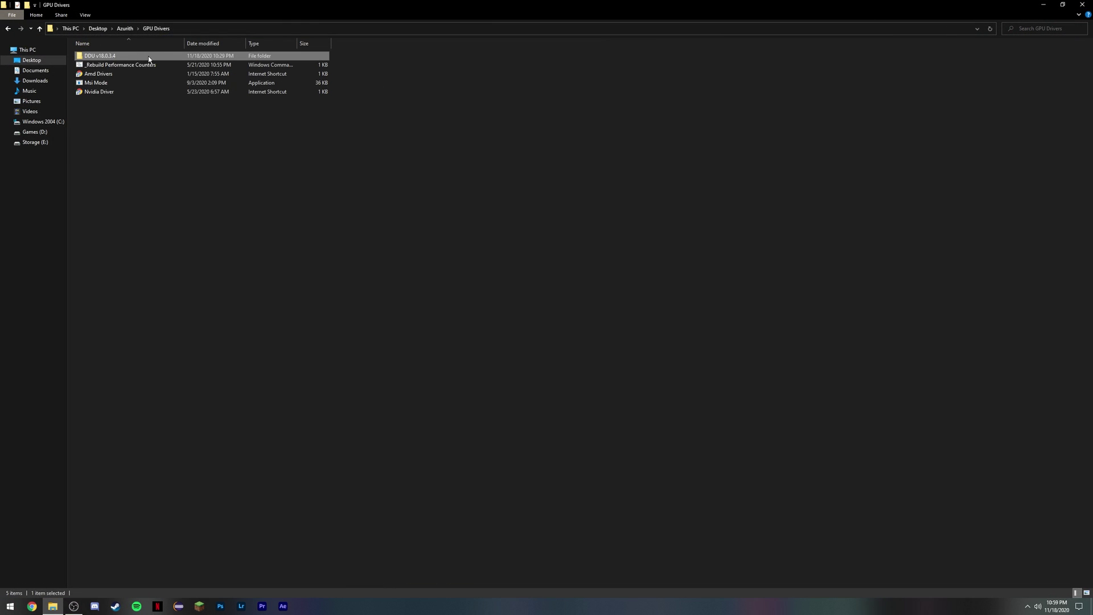
left_click(111, 66)
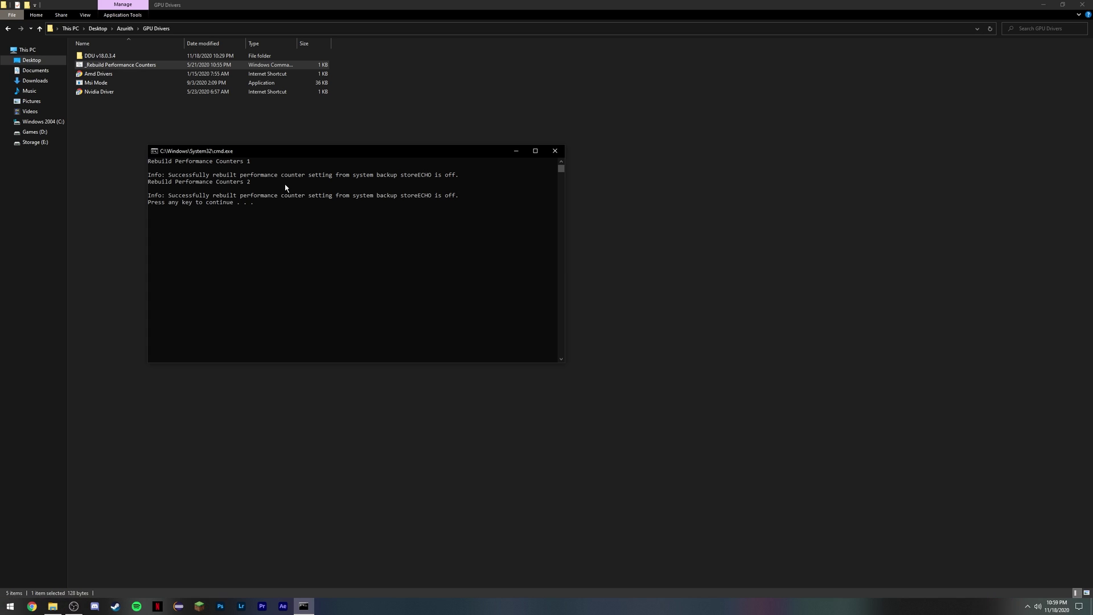
key("space")
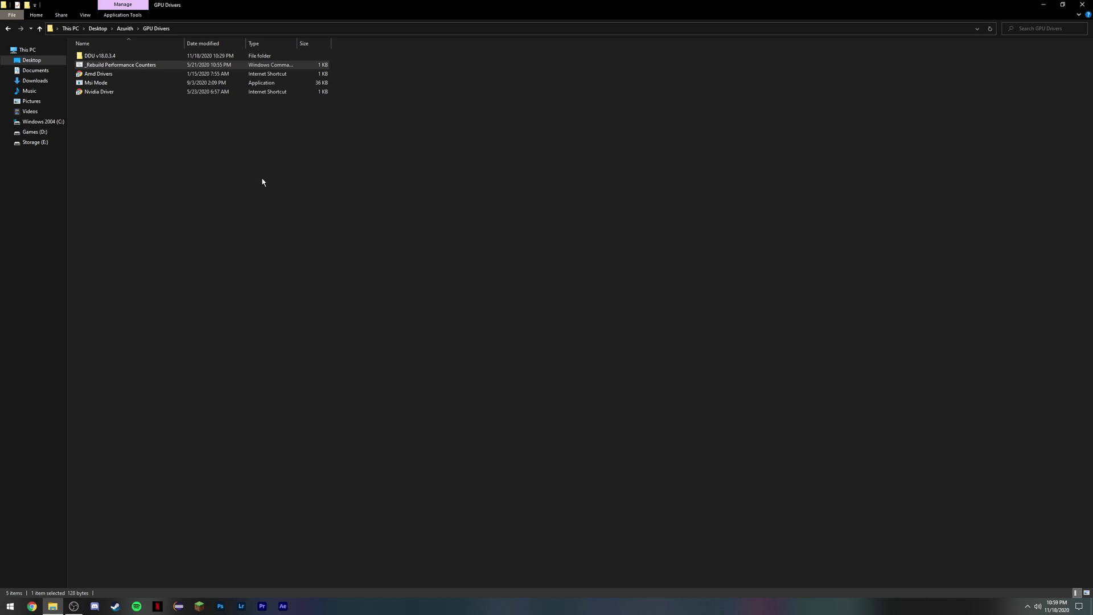
Step: Launch Msi Mode and set the GeForce RTX 3080's interrupt priority to High
left_click(103, 85)
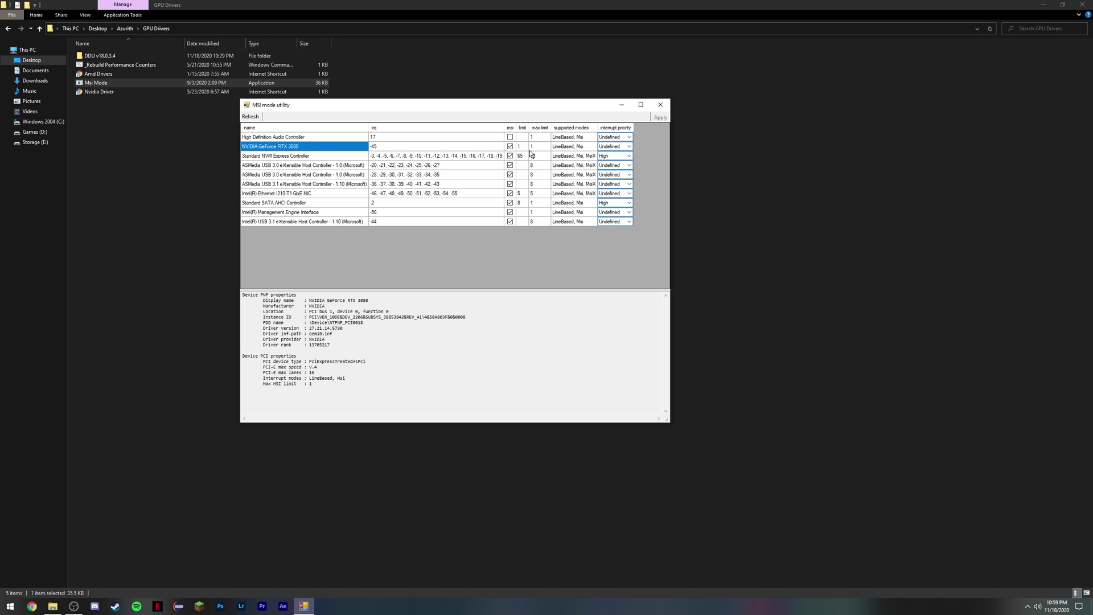
left_click(613, 150)
left_click(613, 149)
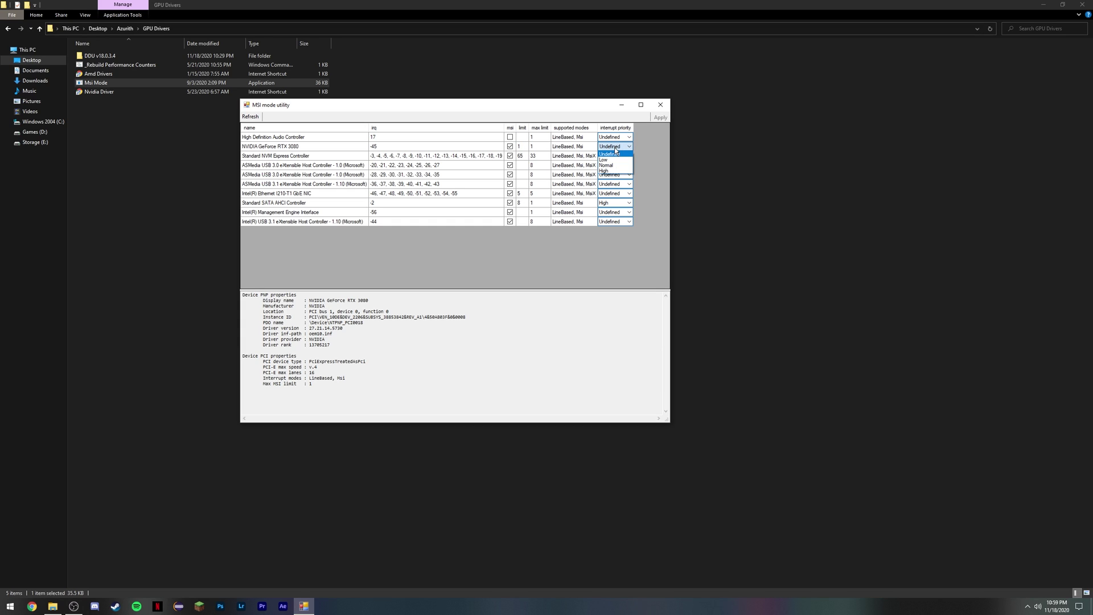
left_click(613, 172)
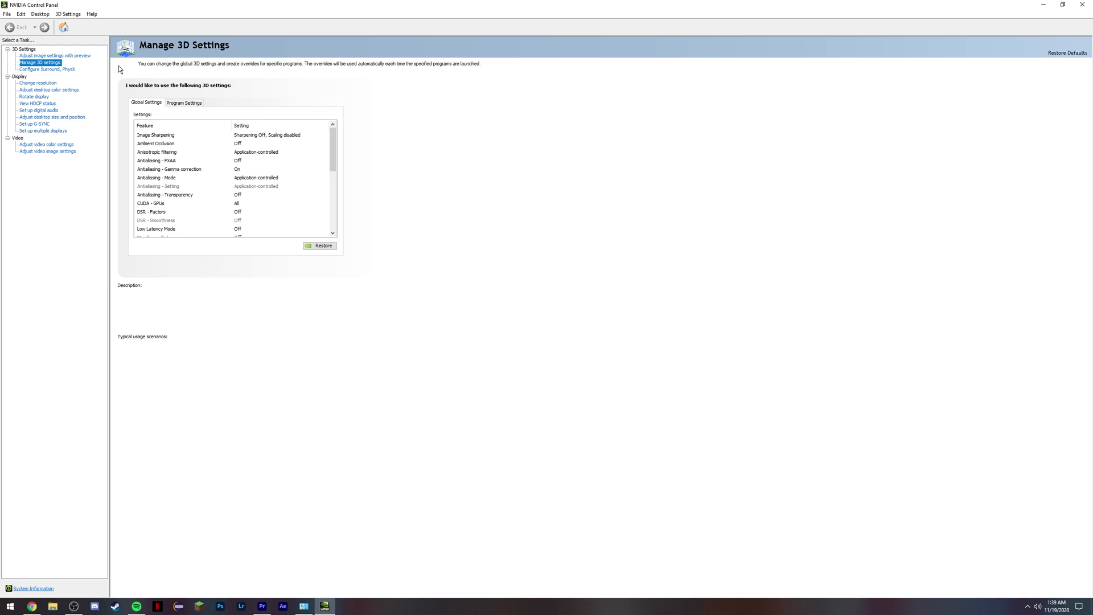
Step: Compare desktop size and position settings for the XB271HU and XB273U GX monitors
left_click(71, 118)
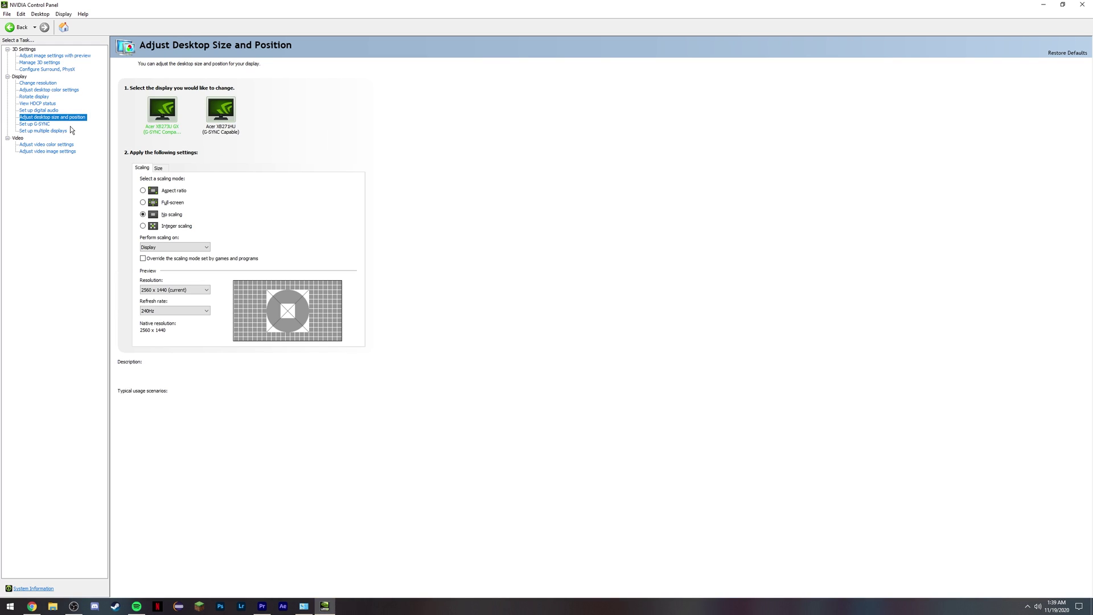
left_click(231, 112)
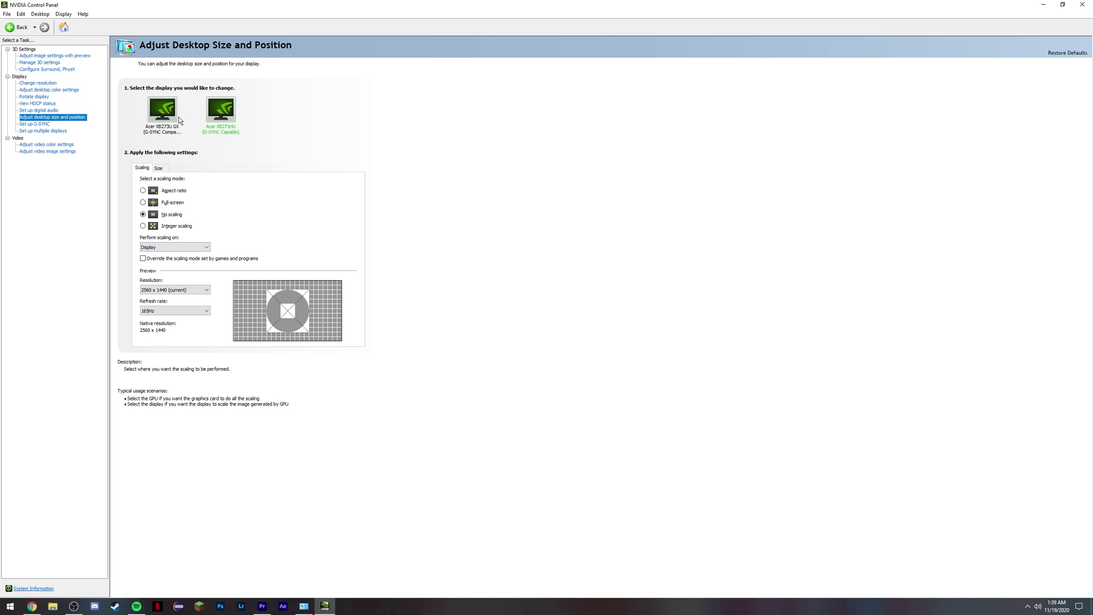
left_click(163, 128)
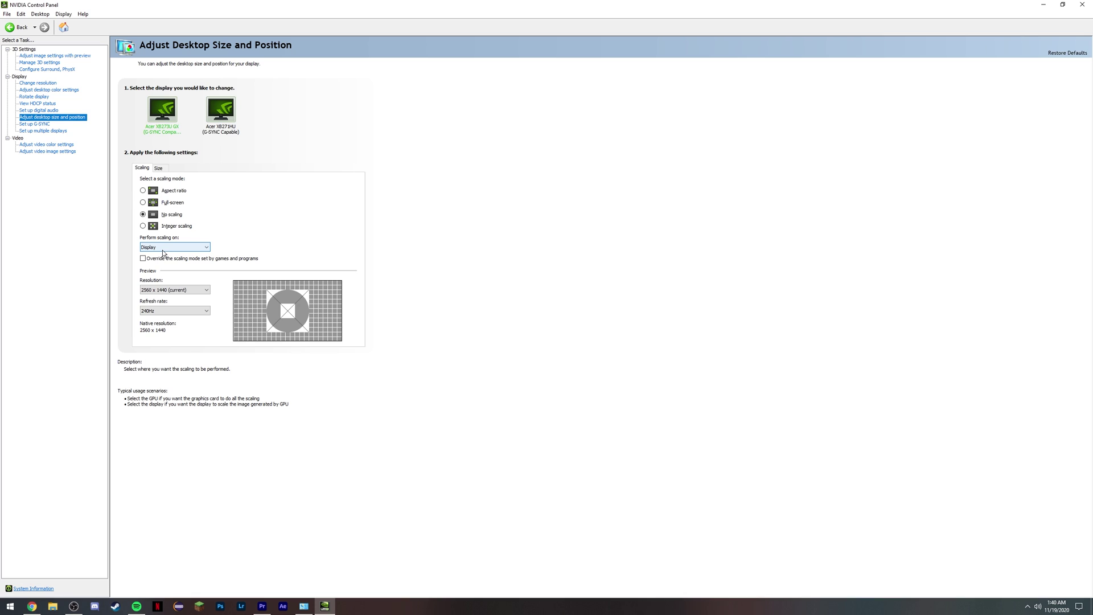
Step: Review both monitors' colour settings, ending on Change Resolution at 240Hz, 10 bpc RGB, Full range
left_click(54, 91)
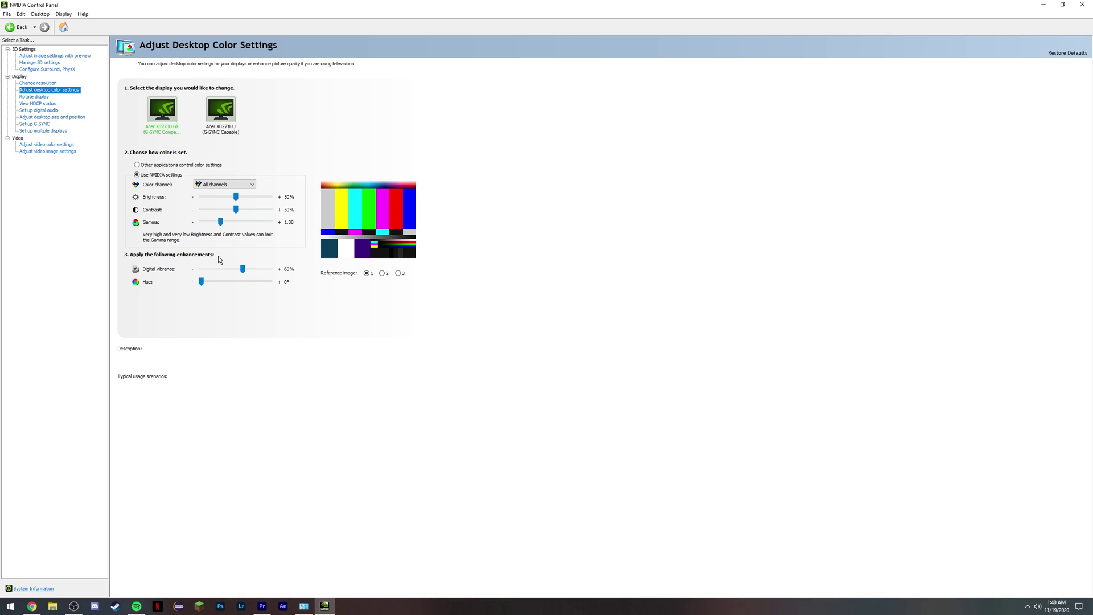
left_click(243, 269)
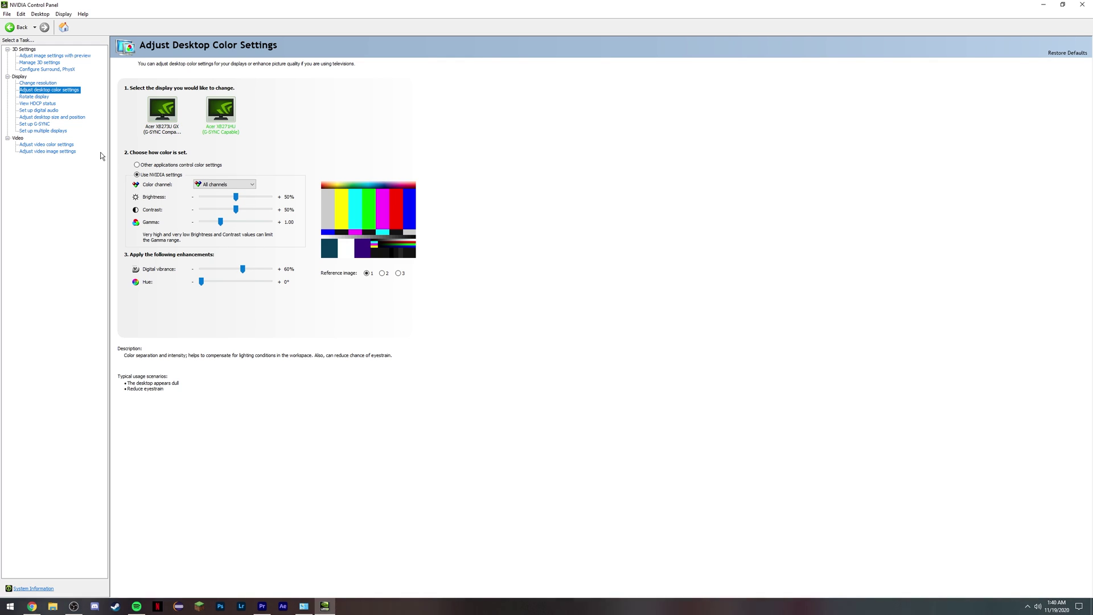
left_click(38, 83)
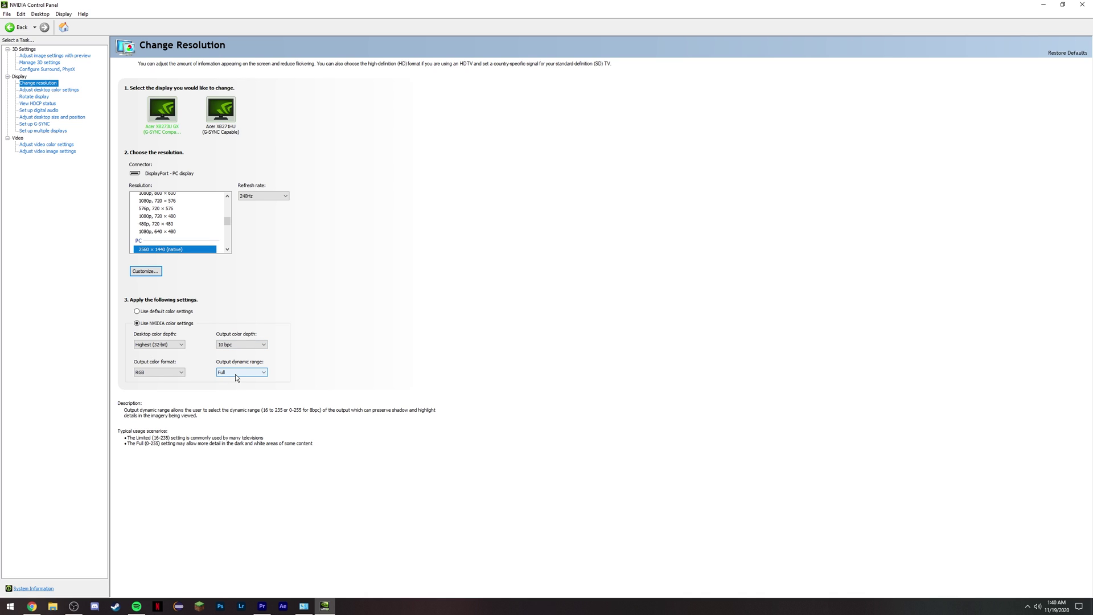
Step: Open the Global 3D settings and set Low Latency Mode to Ultra
left_click(46, 69)
left_click(39, 62)
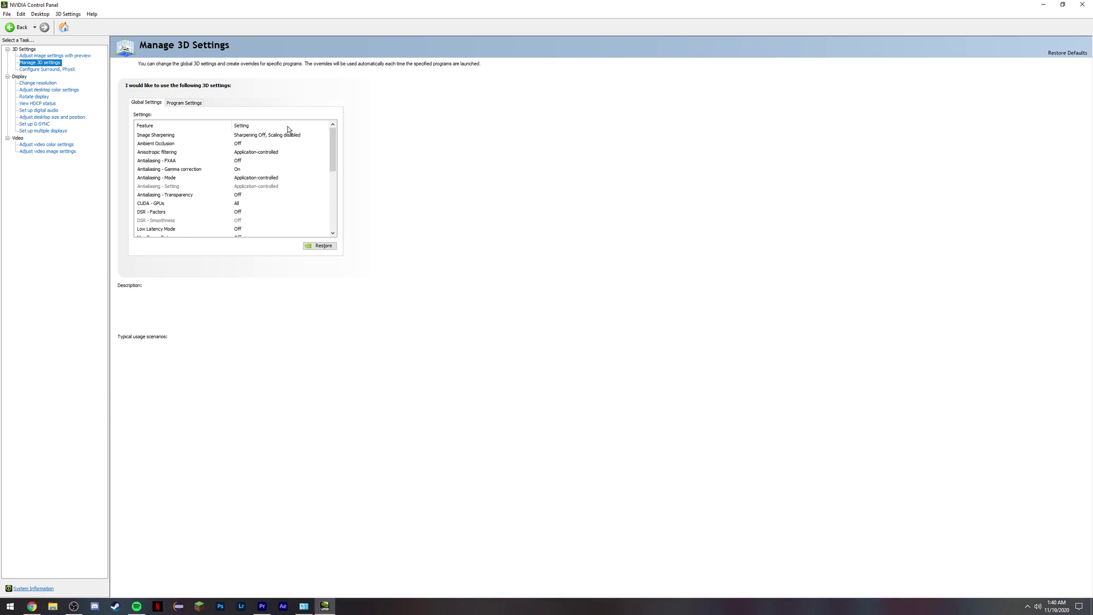
left_click_drag(331, 136, 332, 153)
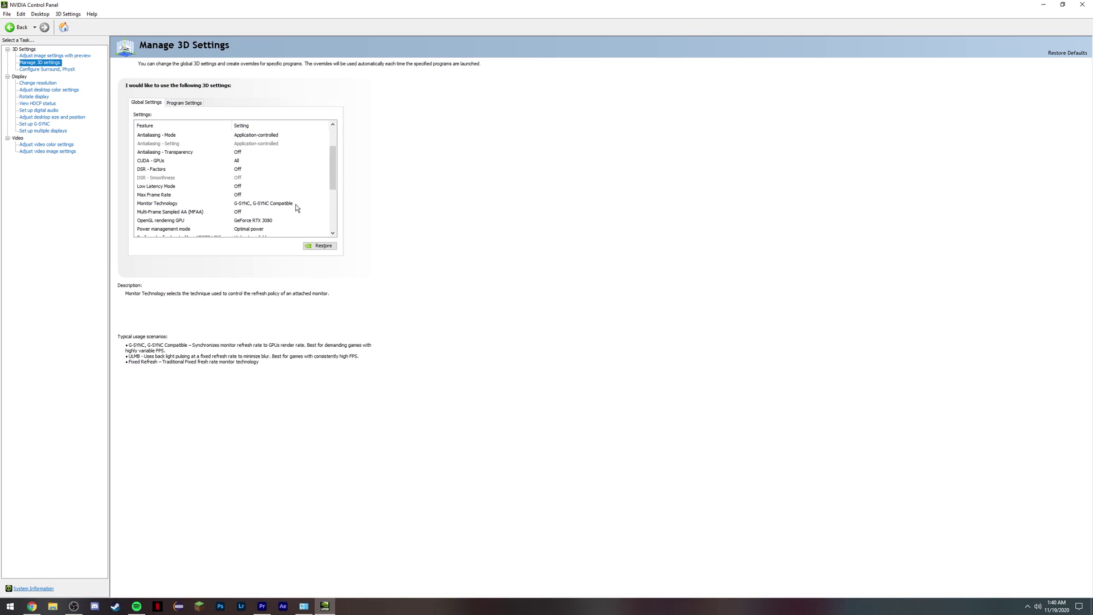
left_click(247, 187)
left_click(247, 187)
left_click(245, 207)
mouse_move(332, 188)
left_mouse_down()
mouse_move(332, 169)
mouse_move(332, 186)
left_mouse_up()
left_click(257, 178)
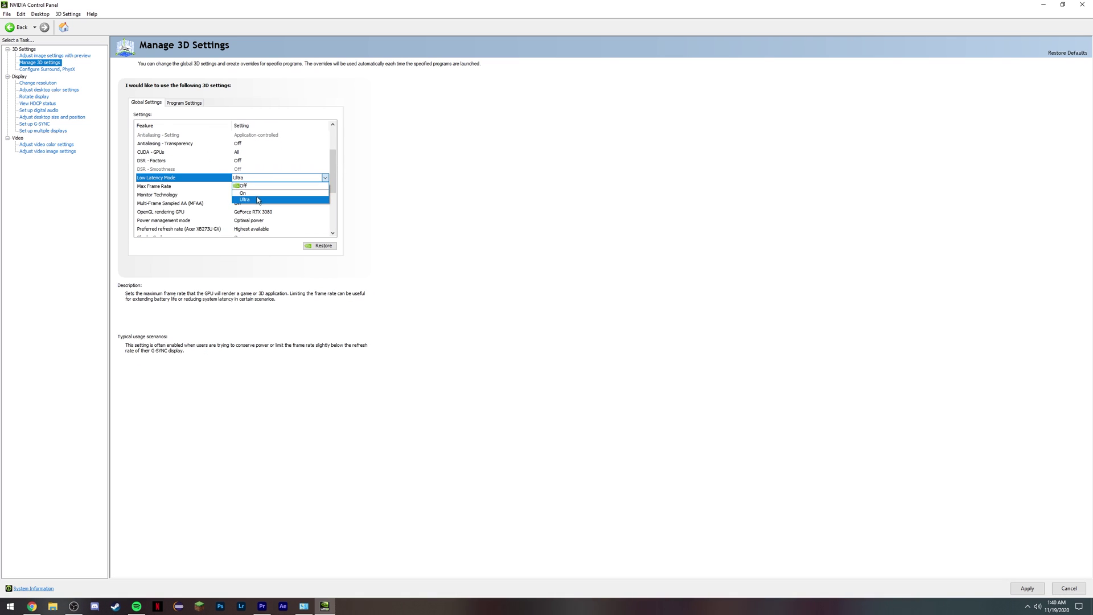
left_click(256, 199)
Step: Set Power management mode to Prefer maximum performance
scroll(333, 189, "down", 2)
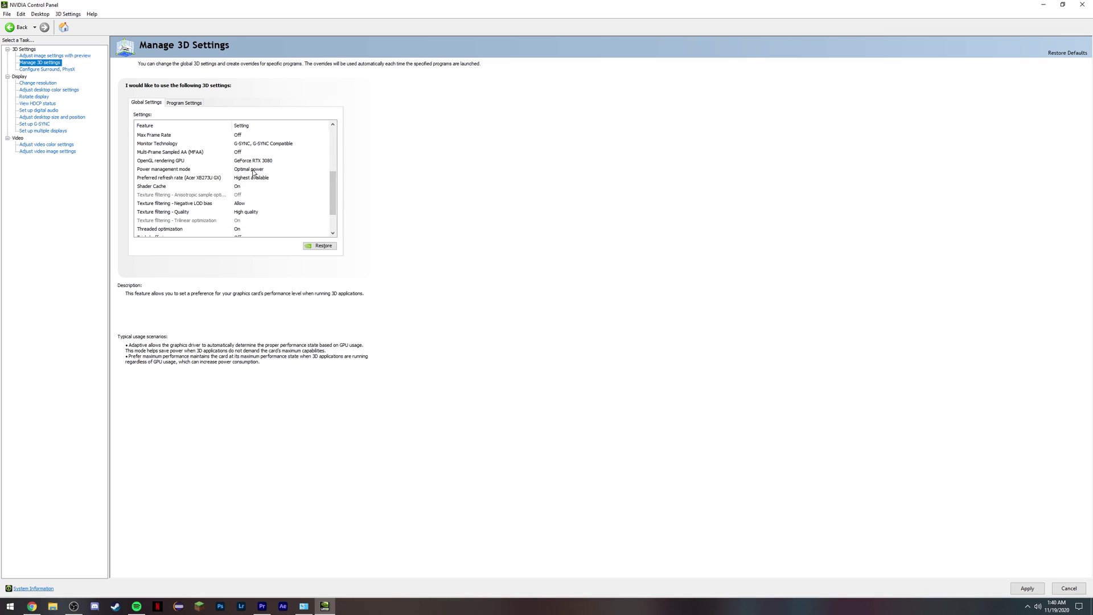
left_click(253, 170)
left_click(256, 170)
left_click(273, 193)
Step: Set Texture filtering - Quality to High performance
scroll(273, 193, "up", 5)
left_click(333, 169)
left_click_drag(333, 169, 330, 216)
mouse_move(275, 144)
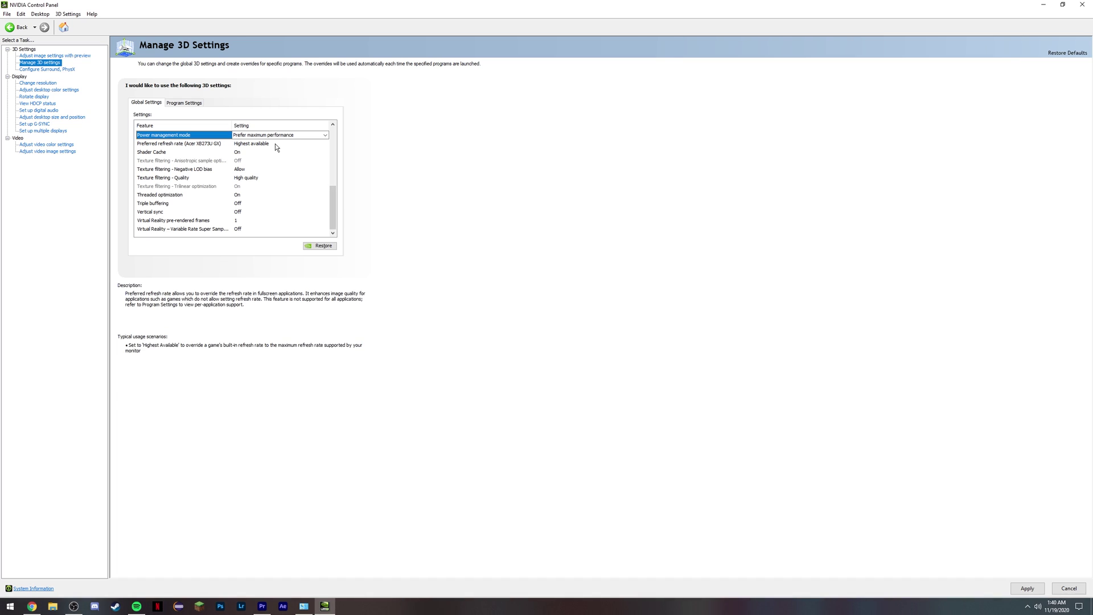
left_click(251, 178)
left_click(249, 175)
left_click(256, 208)
scroll(332, 187, "up", 4)
scroll(332, 188, "down", 4)
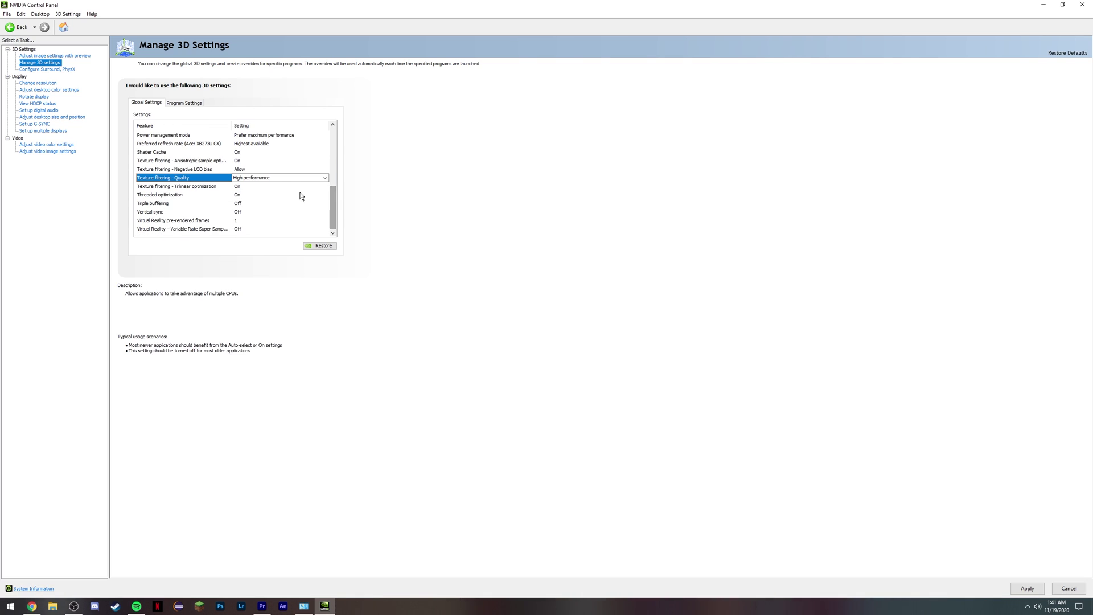
Step: Turn Vertical sync On and apply the global 3D settings
left_click(242, 213)
left_click(242, 213)
left_click(295, 224)
scroll(311, 224, "up", 5)
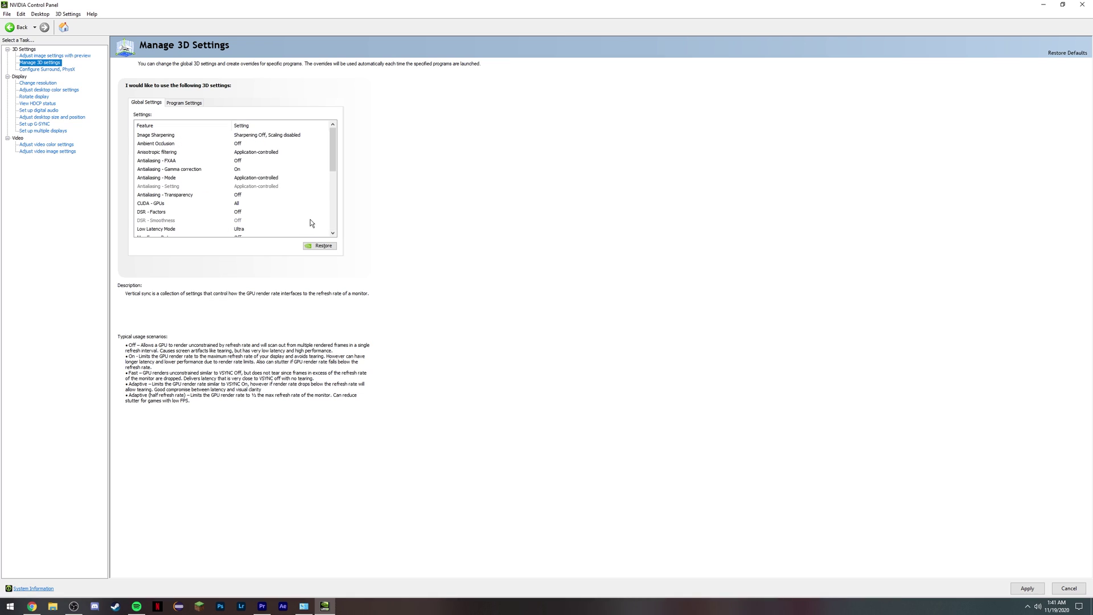
scroll(311, 223, "down", 10)
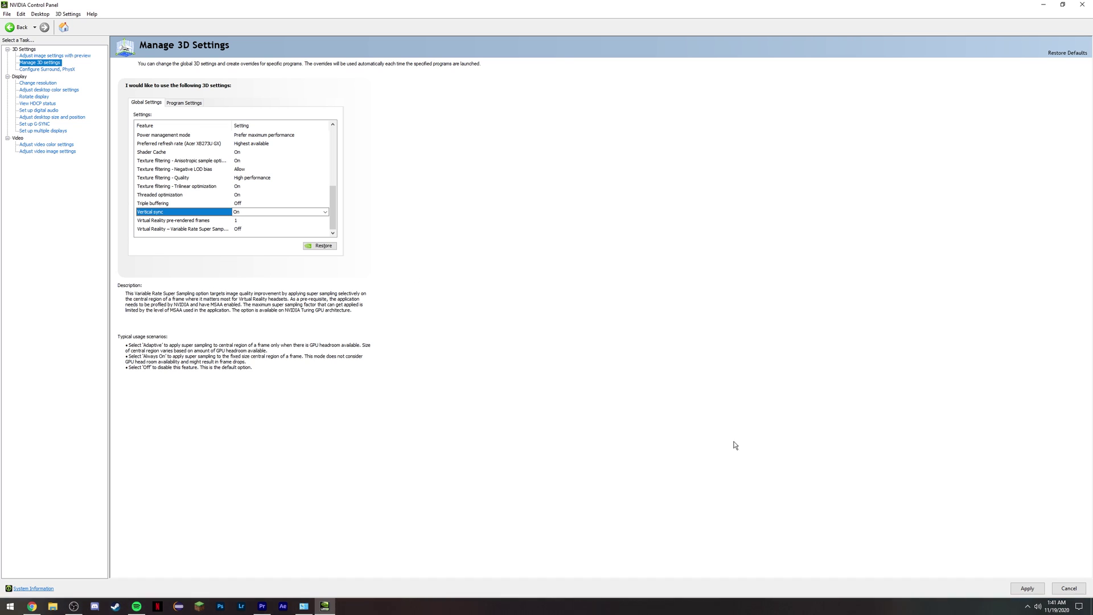
left_click(1023, 591)
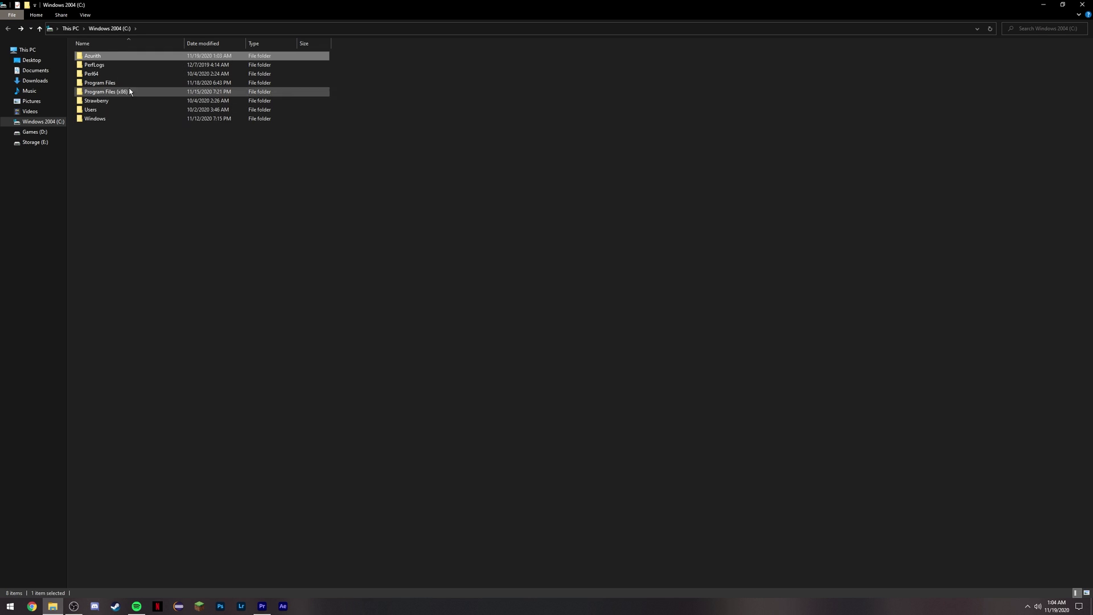
Step: Go into C:\Azurith\Performance and launch Registry Tweaks.reg to bring up the Registry Editor prompt
double_click(108, 56)
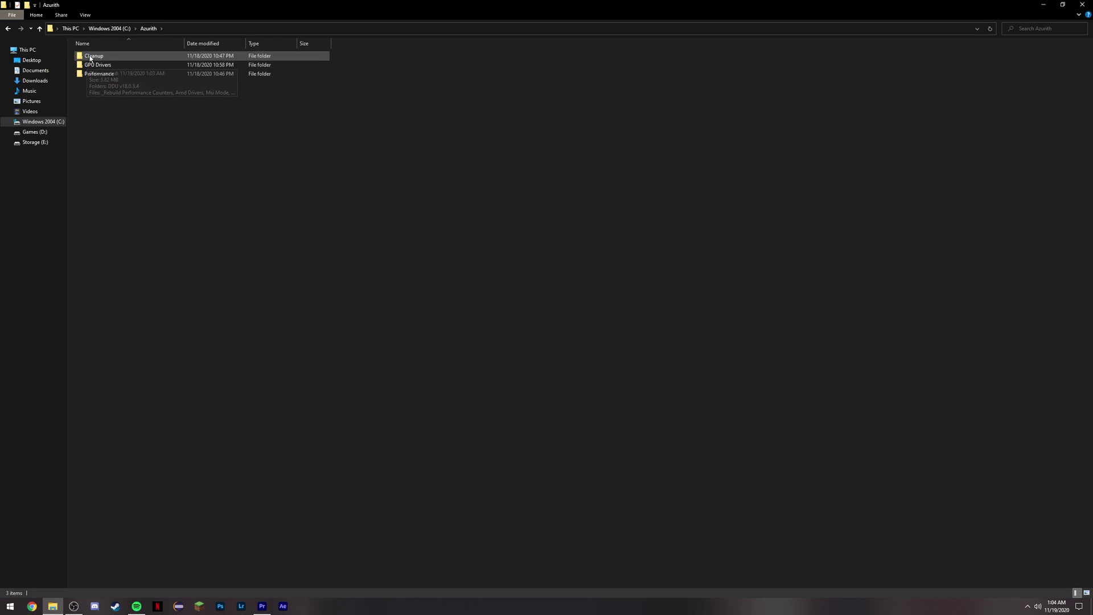
left_click(9, 29)
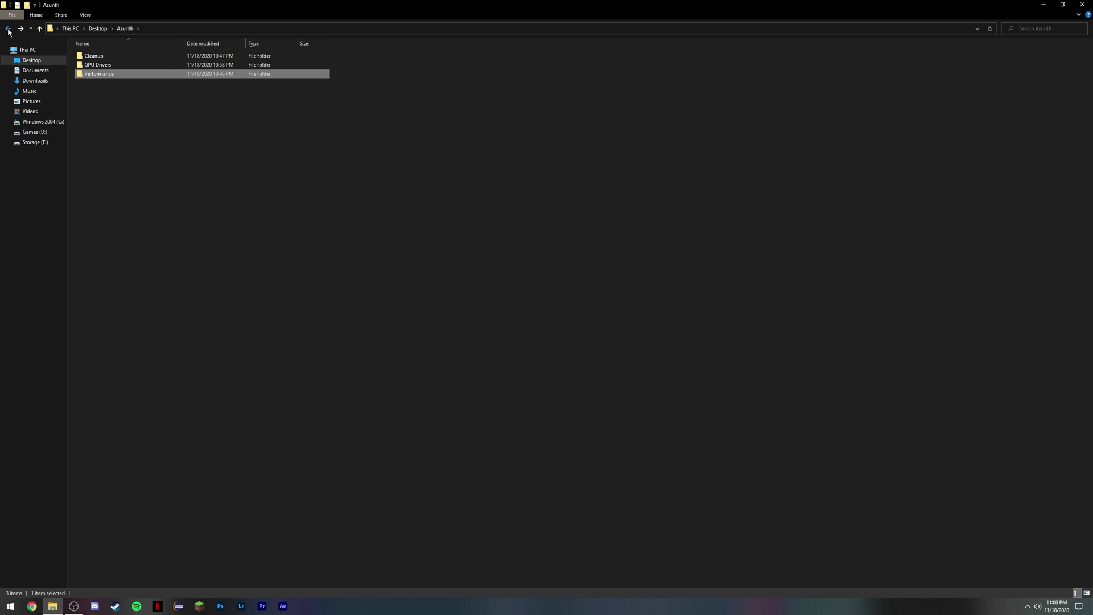
key("Return")
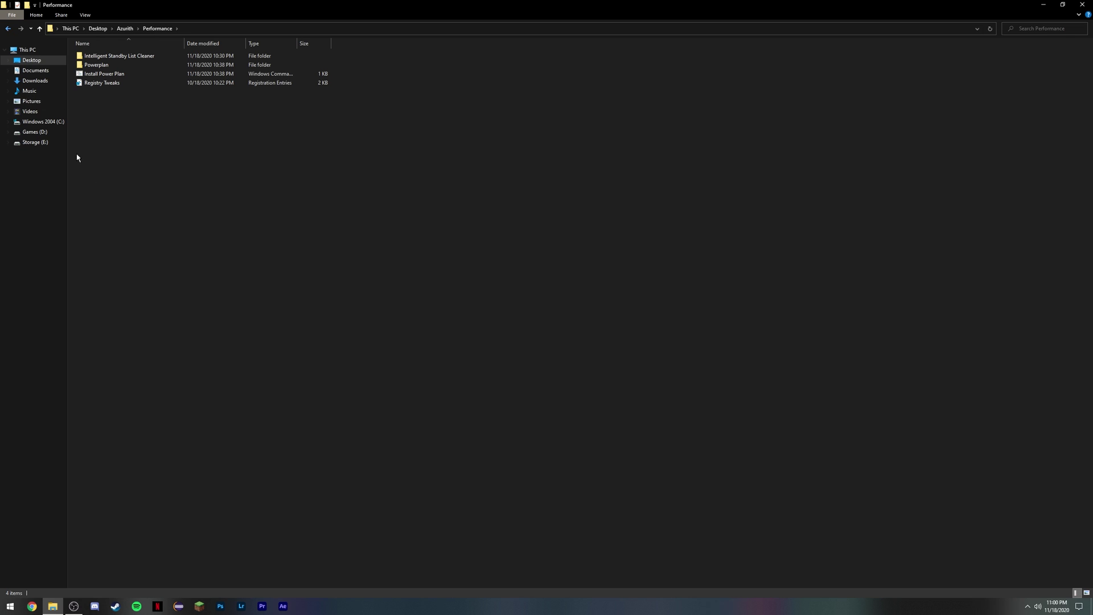
left_click(129, 72)
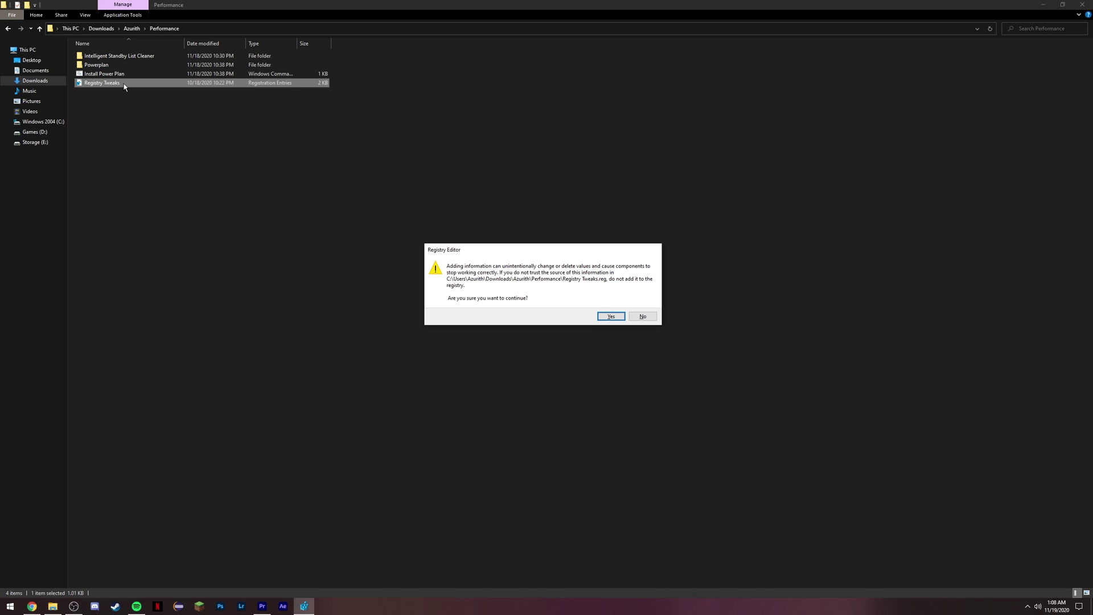
Step: Confirm adding Registry Tweaks.reg to the registry and dismiss the success message
left_click(610, 316)
left_click(638, 303)
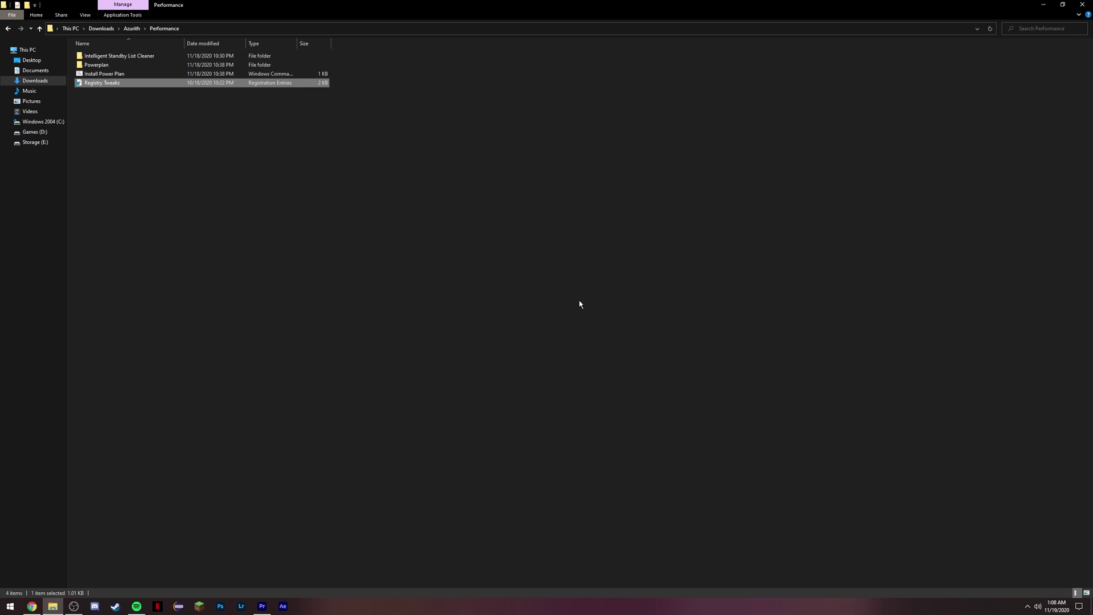
right_click(139, 85)
left_click(117, 108)
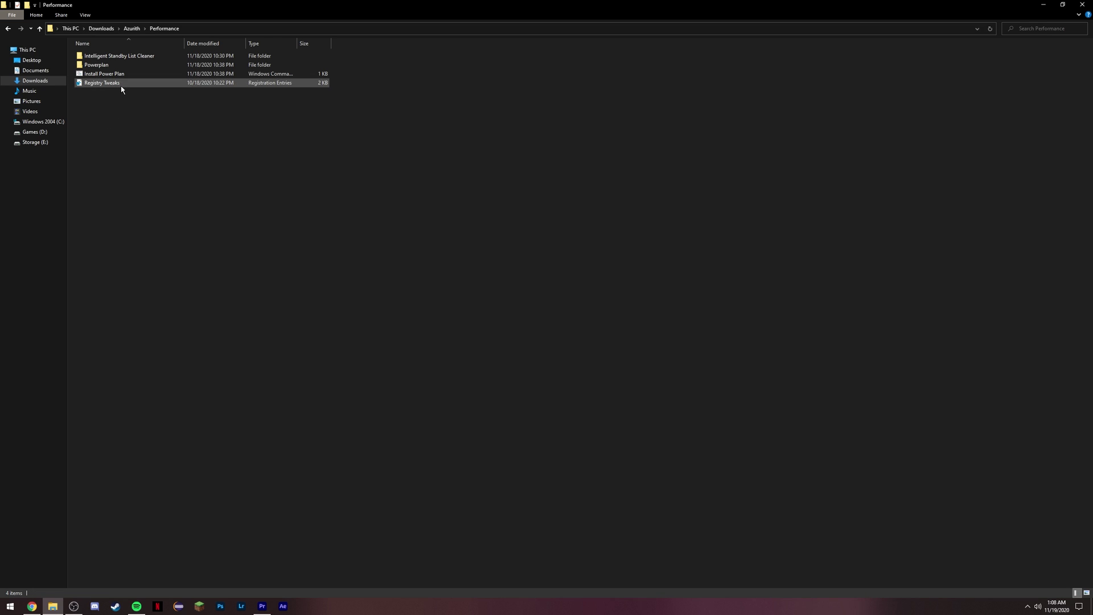
Step: Open Registry Tweaks.reg in Notepad, enlarge it to read the tweaks, then close it
right_click(119, 83)
left_click(134, 91)
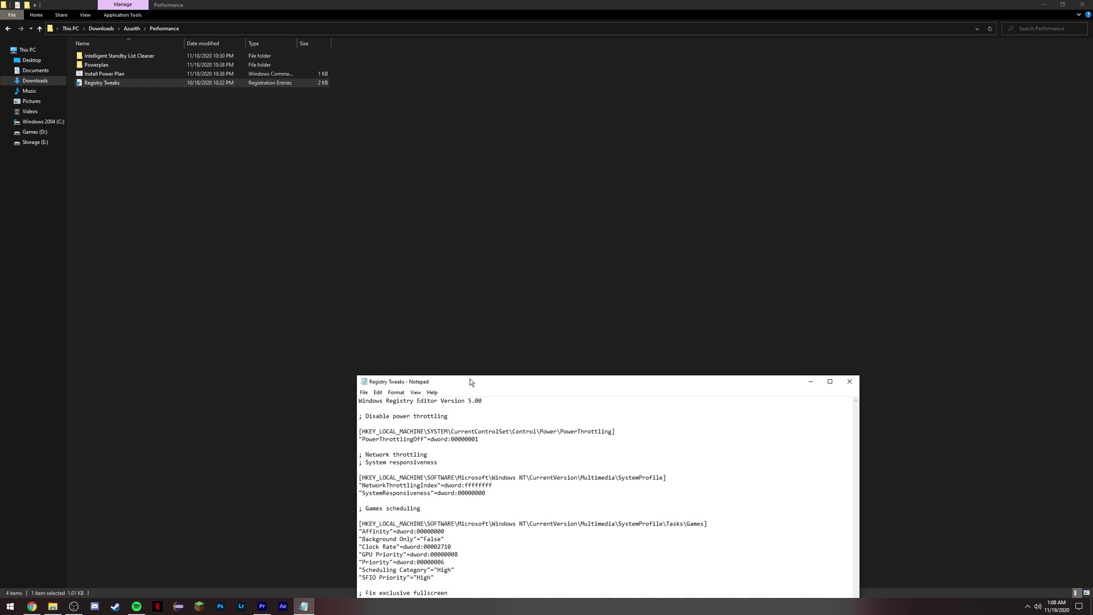
left_click_drag(471, 380, 470, 165)
key("alt+F4")
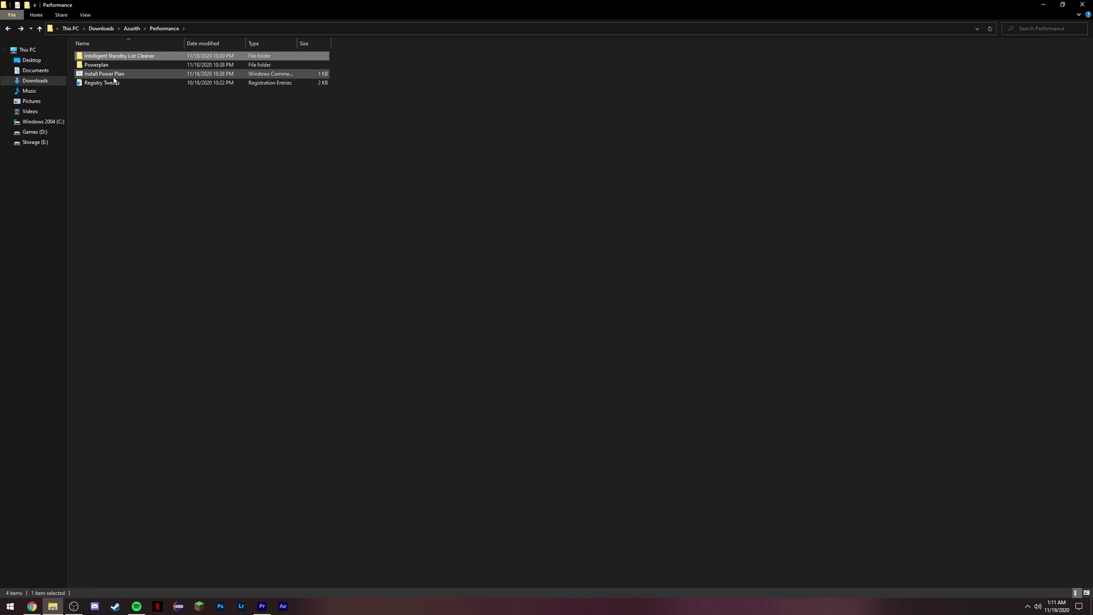
Step: Open the Intelligent Standby List Cleaner folder and run ISLC
key("Return")
key("Down")
key("Up")
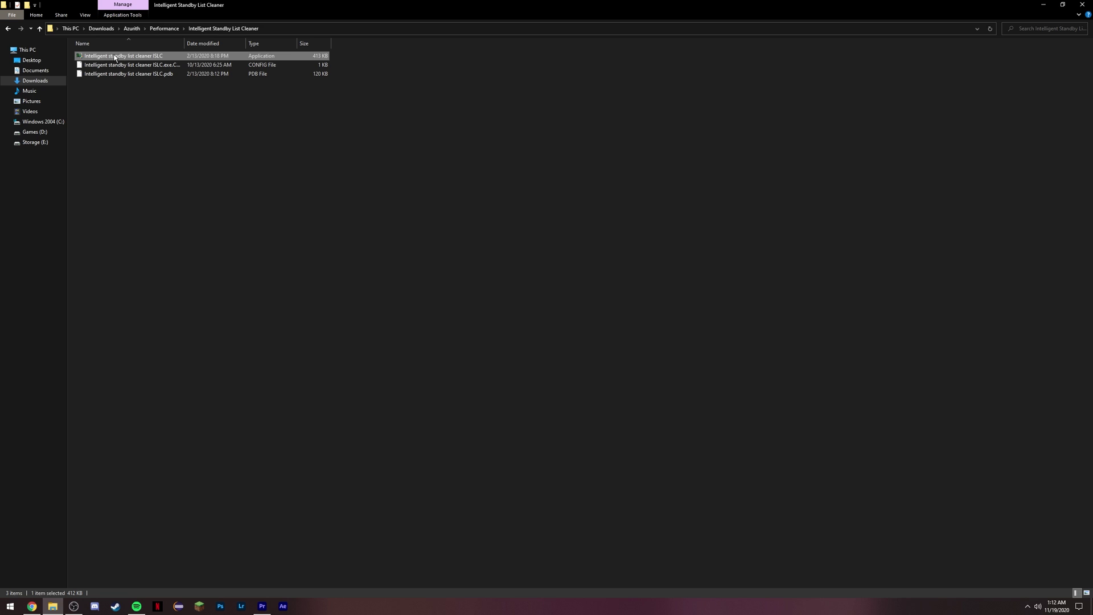
key("Return")
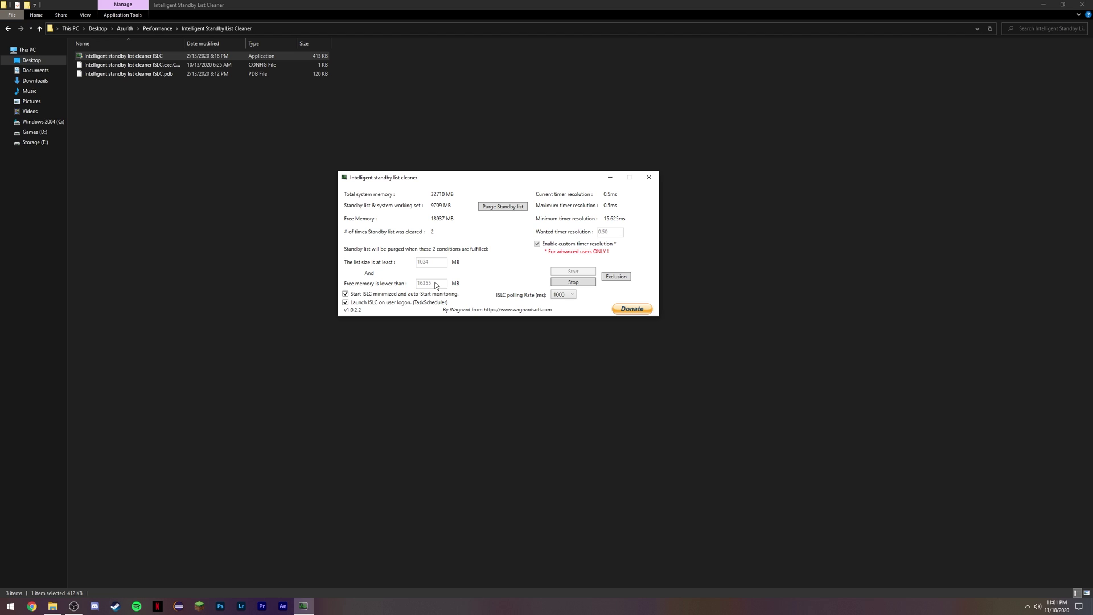
Step: In Calculator, compute 16 ÷ 2 × 1024 = 8,192 and select the result
key("XF86Calculator")
left_click(148, 354)
left_click(215, 331)
left_click(248, 285)
left_click(181, 354)
left_click(245, 373)
left_click(248, 308)
left_click(148, 354)
left_click(181, 377)
left_click(181, 354)
left_click(149, 332)
left_click(255, 382)
left_click_drag(220, 219, 279, 221)
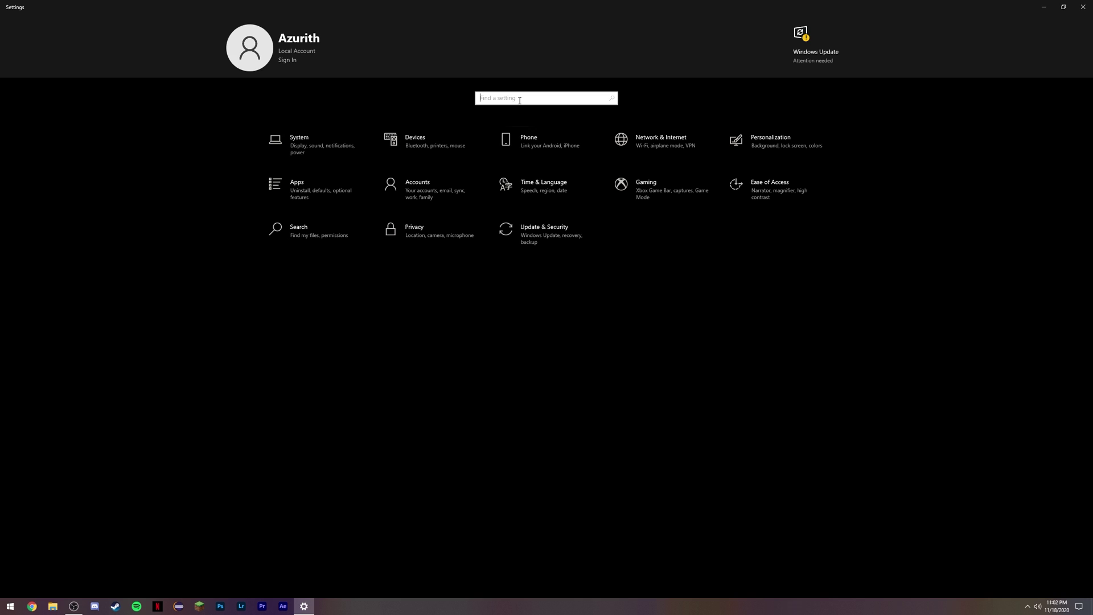
Step: Check Graphics settings, then confirm Xbox Game Bar and background recording Off and Game Mode On
type("graphic")
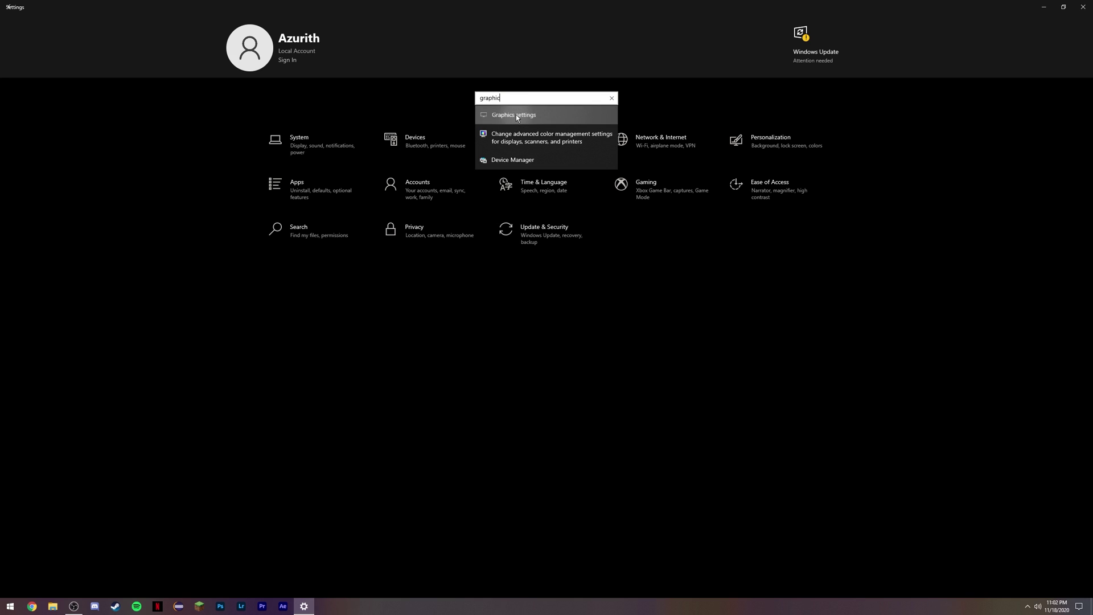
left_click(515, 115)
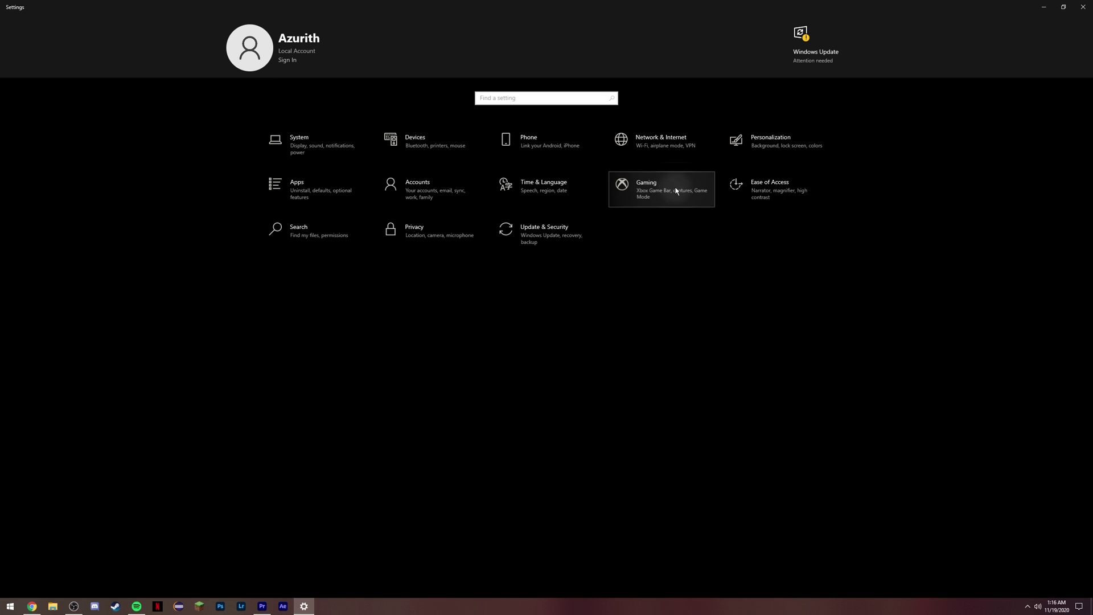
left_click(676, 190)
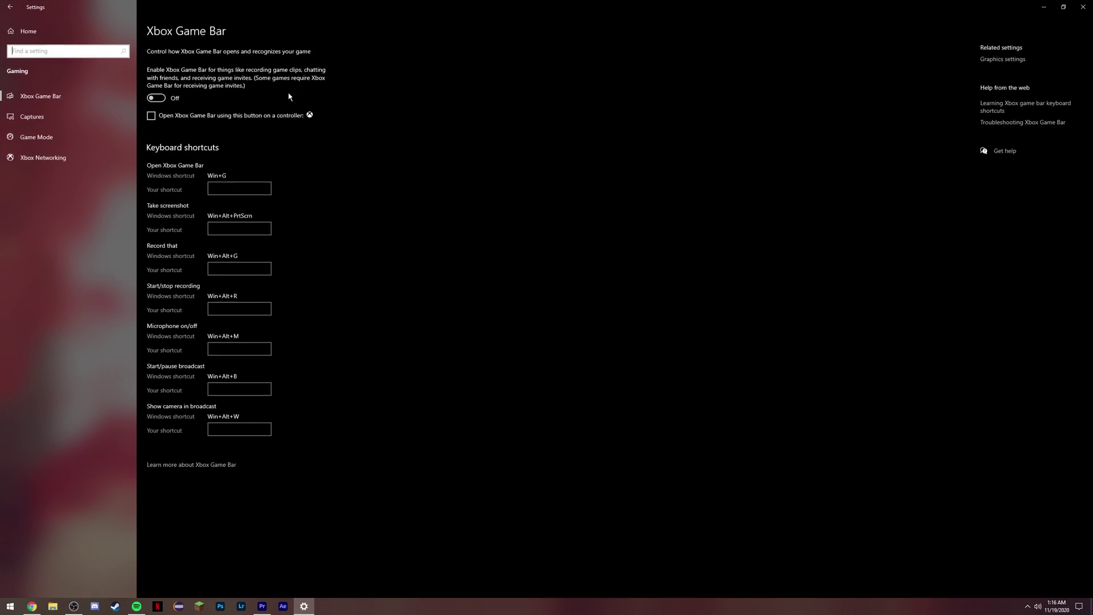
left_click(85, 127)
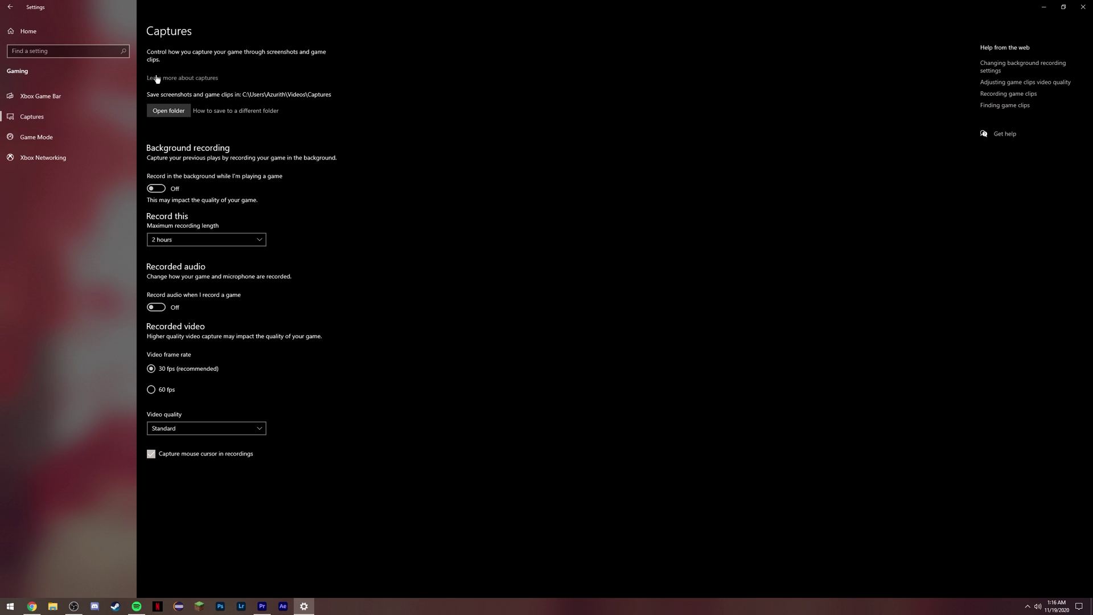
left_click(67, 136)
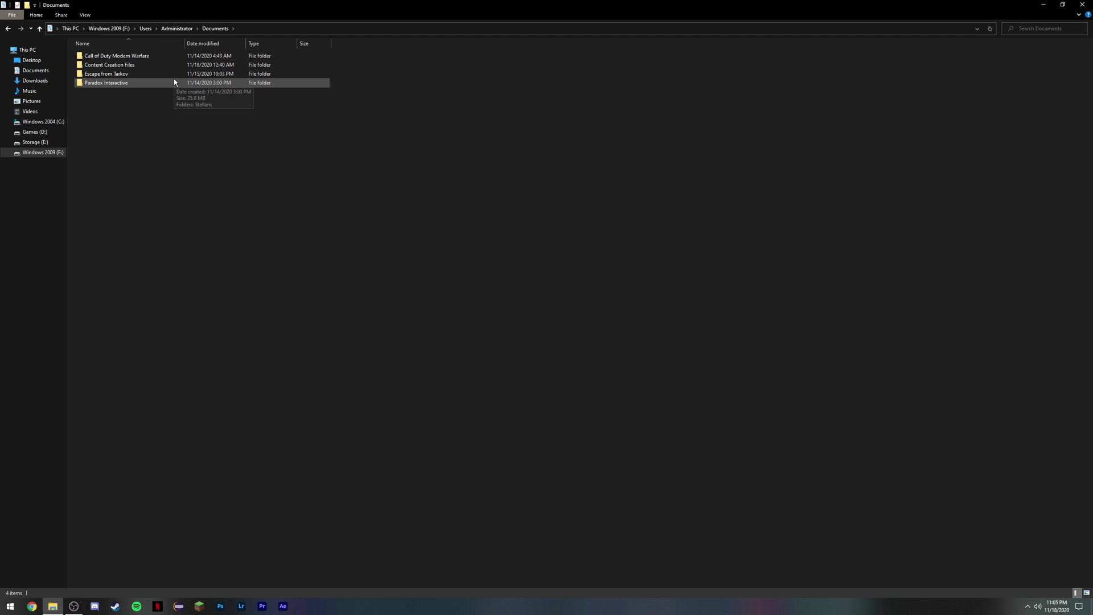
Step: Open adv_options from Call of Duty Modern Warfare > players, review VideoMemoryScale, then close it
double_click(145, 55)
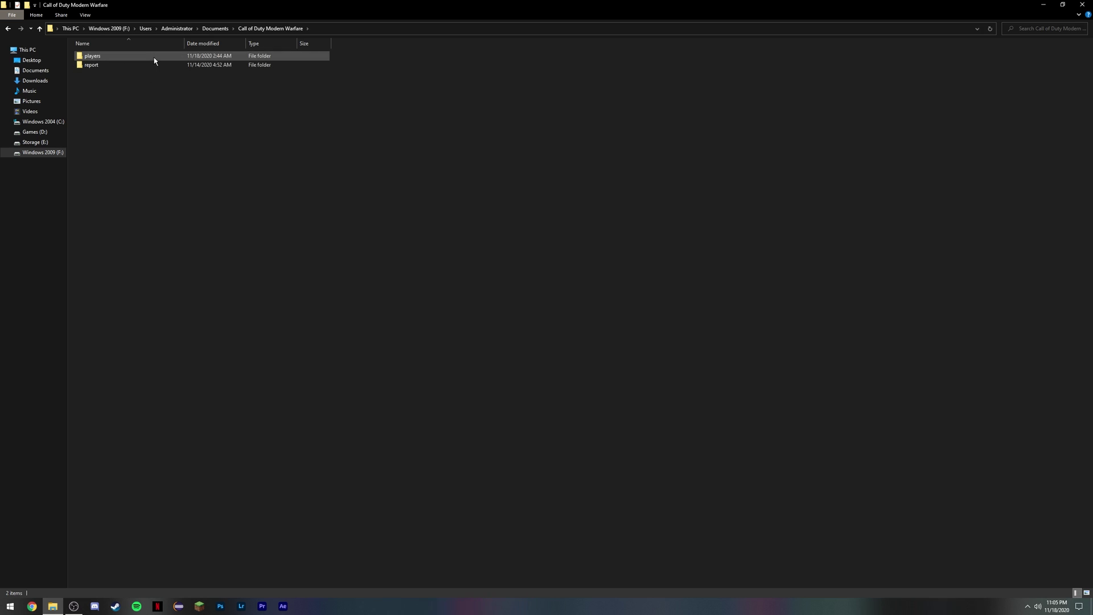
double_click(155, 57)
double_click(119, 58)
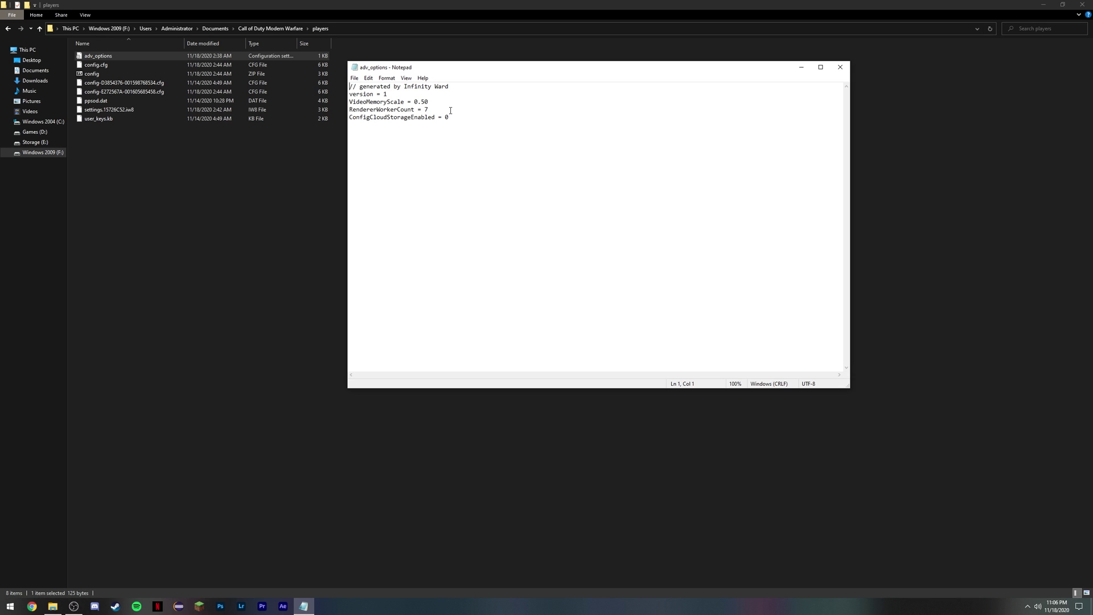
left_click(426, 140)
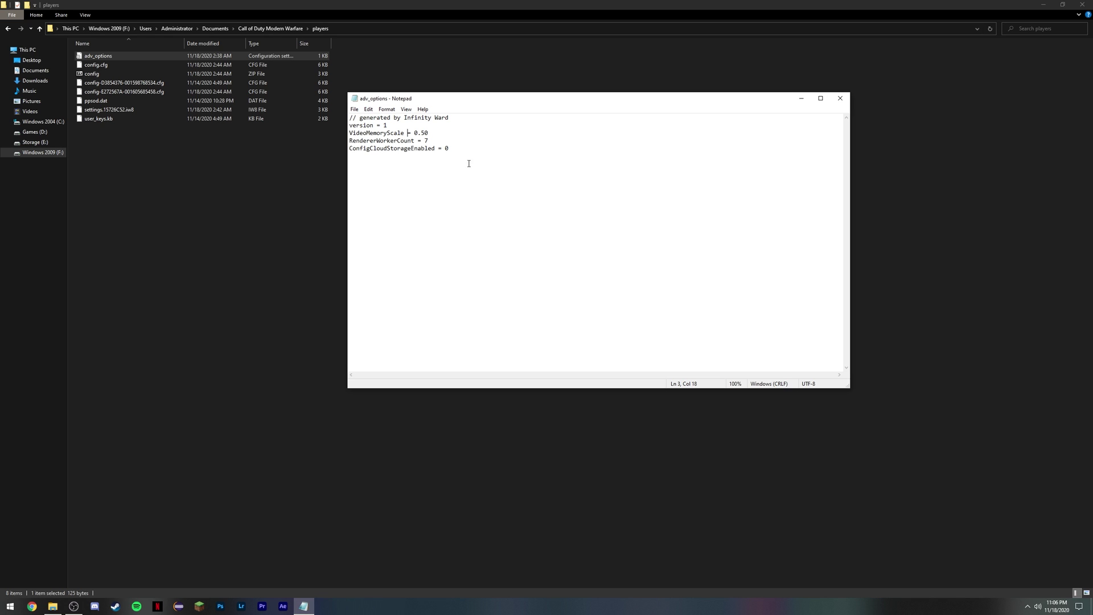
left_click(354, 109)
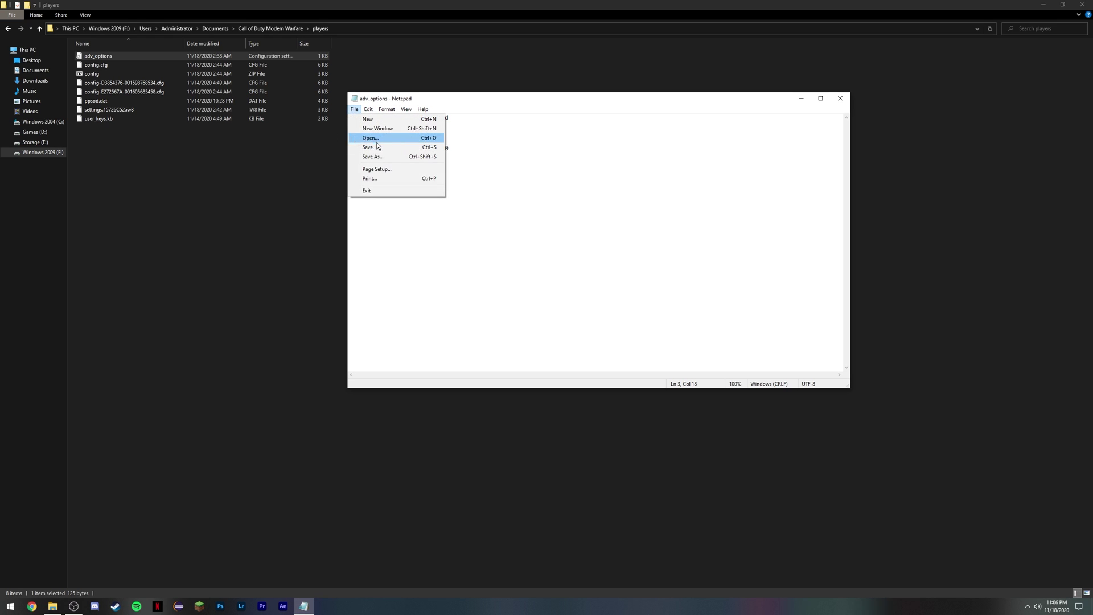
left_click(839, 98)
Step: Open adv_options' Properties to make the file Read-only
right_click(259, 56)
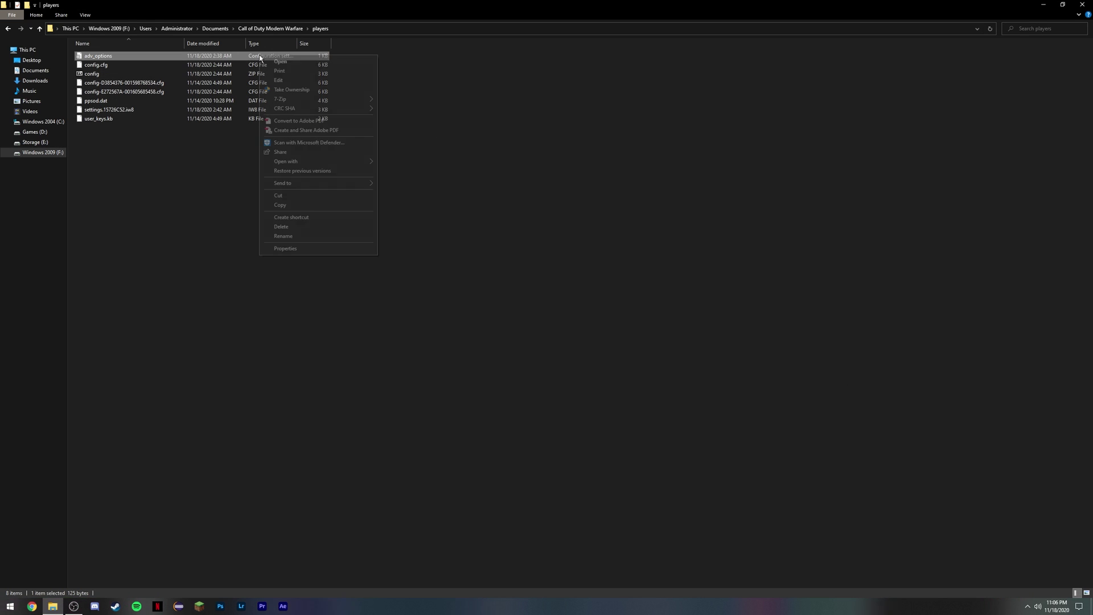
left_click(278, 246)
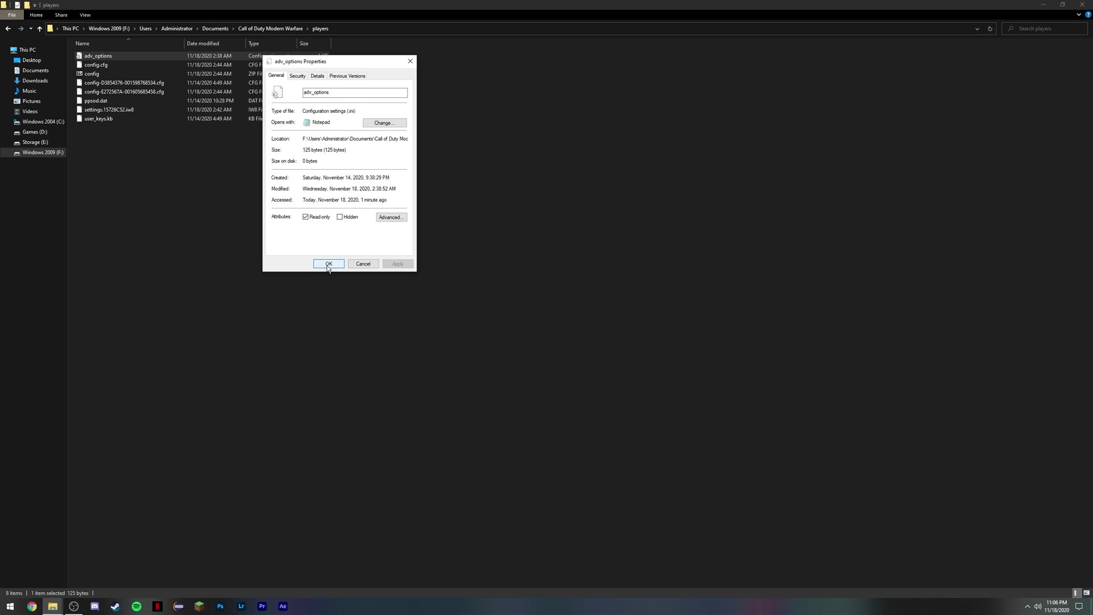
left_click_drag(296, 62, 304, 121)
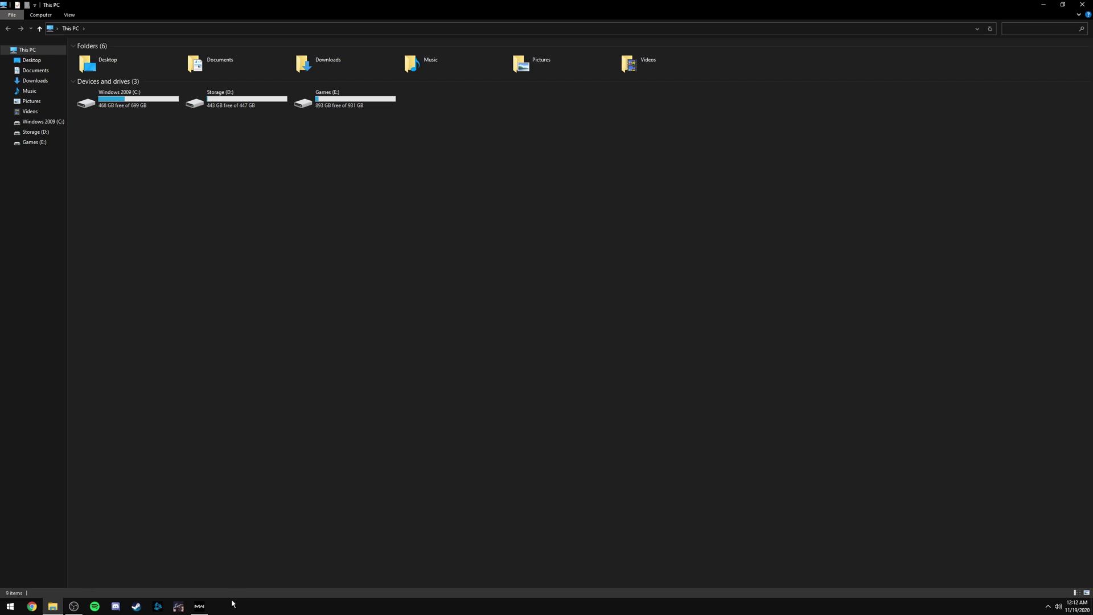
Step: Enable Disable fullscreen optimizations and Run as administrator for ModernWarfare.exe, then Alt+Tab back to the game
right_click(199, 606)
right_click(230, 561)
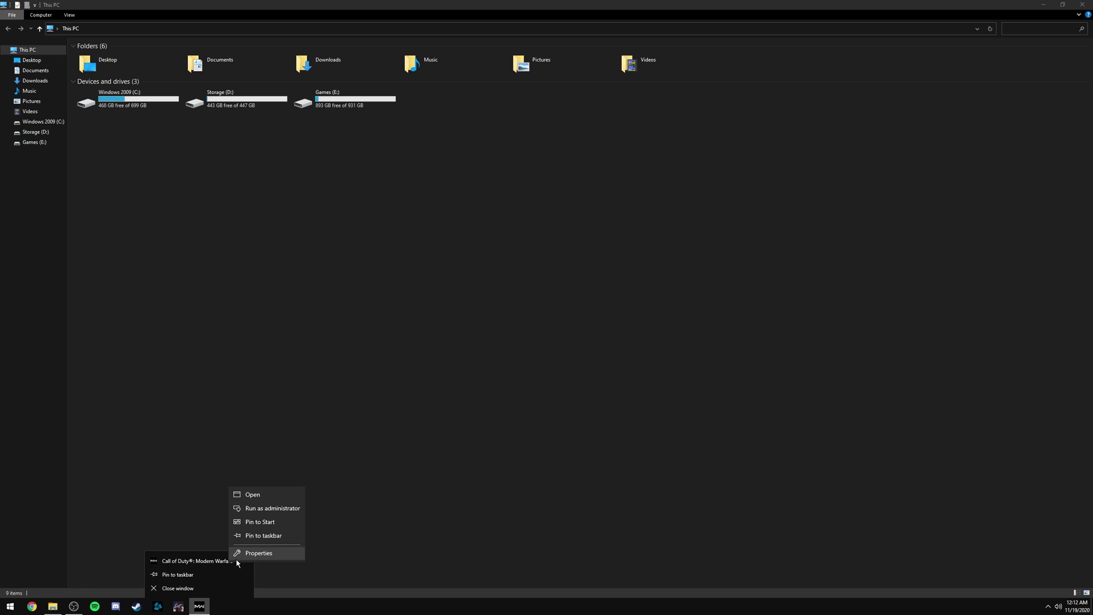
left_click(244, 555)
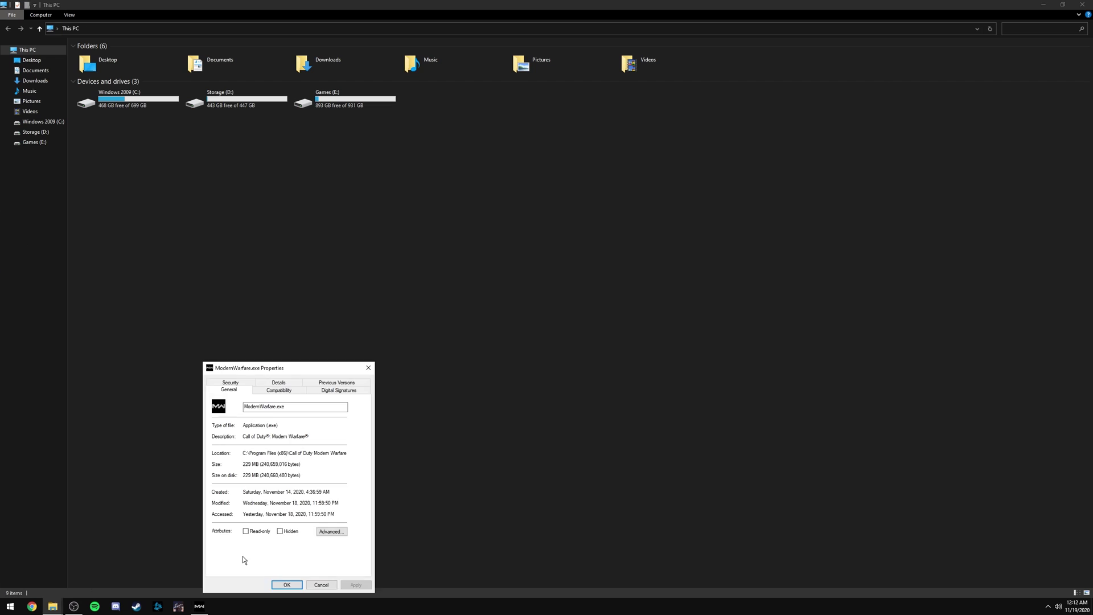
left_click(279, 391)
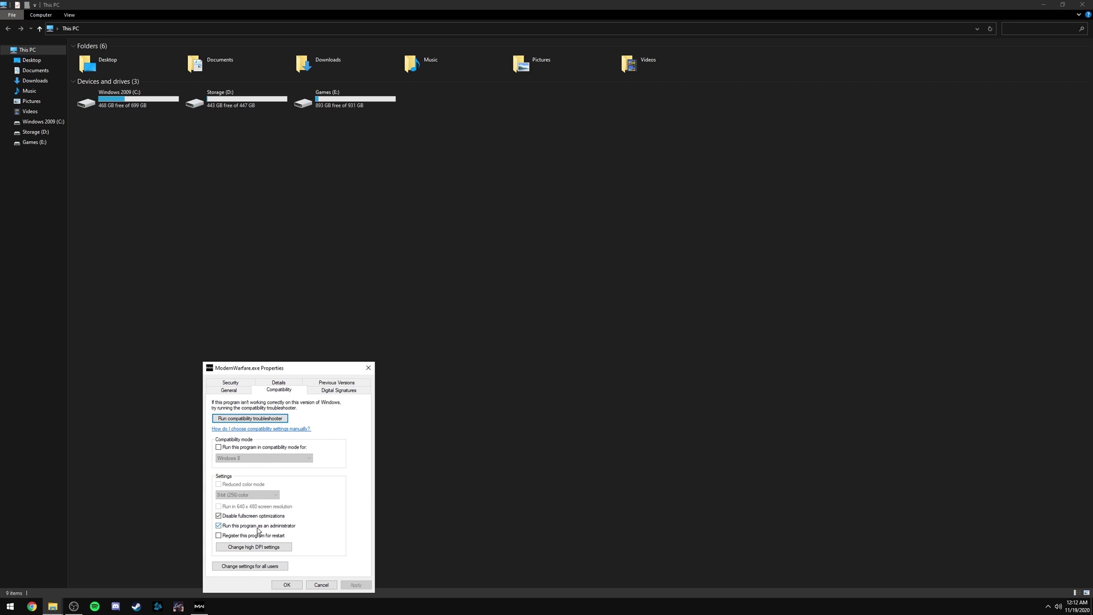
left_click(290, 585)
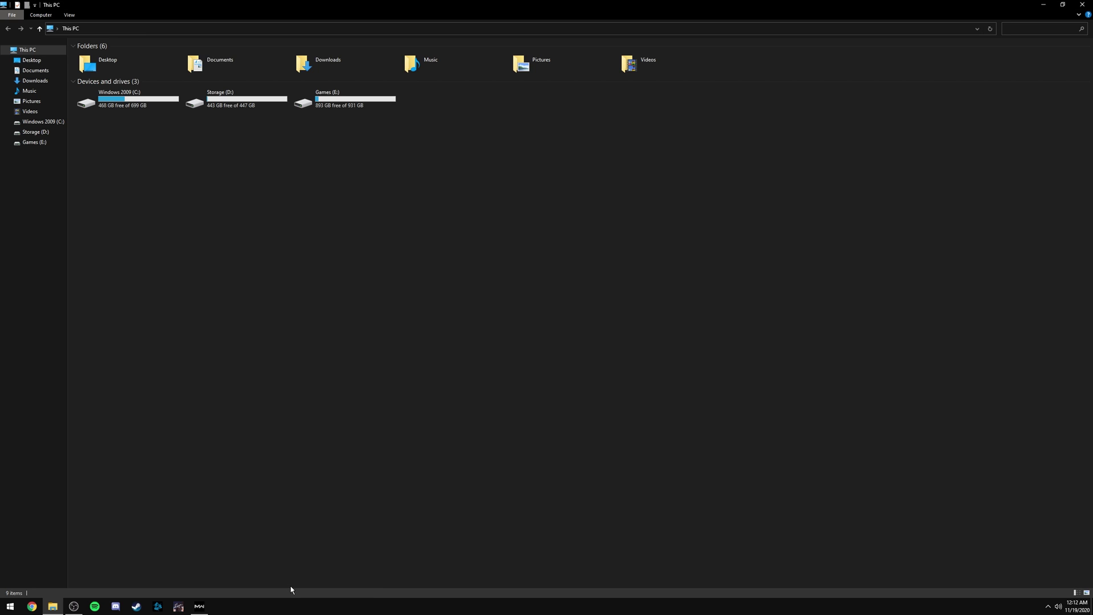
key("alt+Tab")
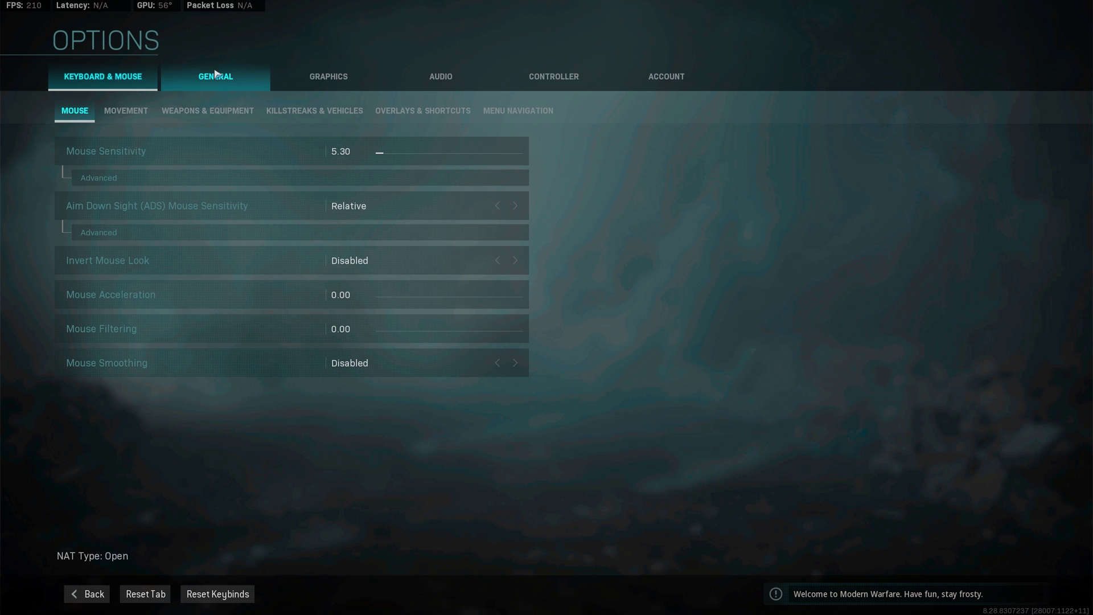
Step: Review Graphics options: Fullscreen 240 Hz, render resolution 100, shadows and post-processing Low or Disabled
left_click(322, 73)
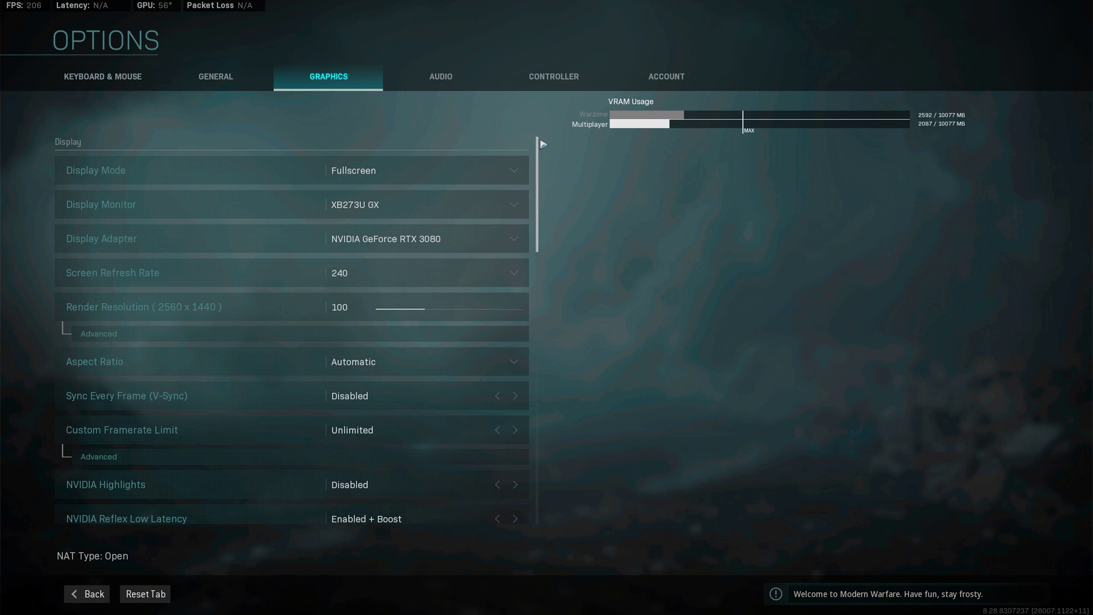
scroll(542, 151, "down", 1)
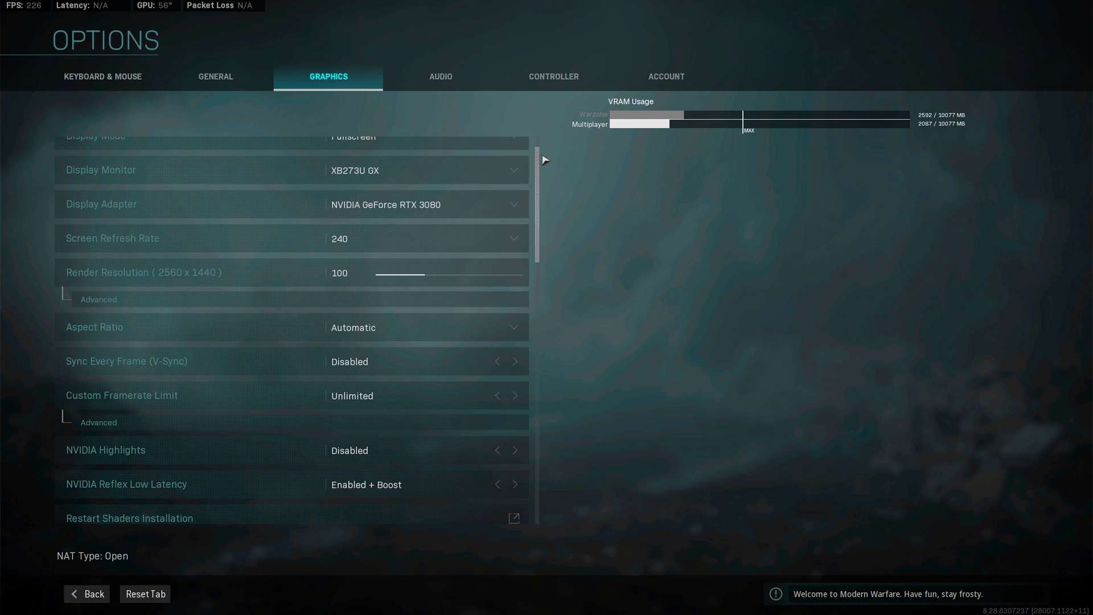
left_click_drag(541, 170, 495, 241)
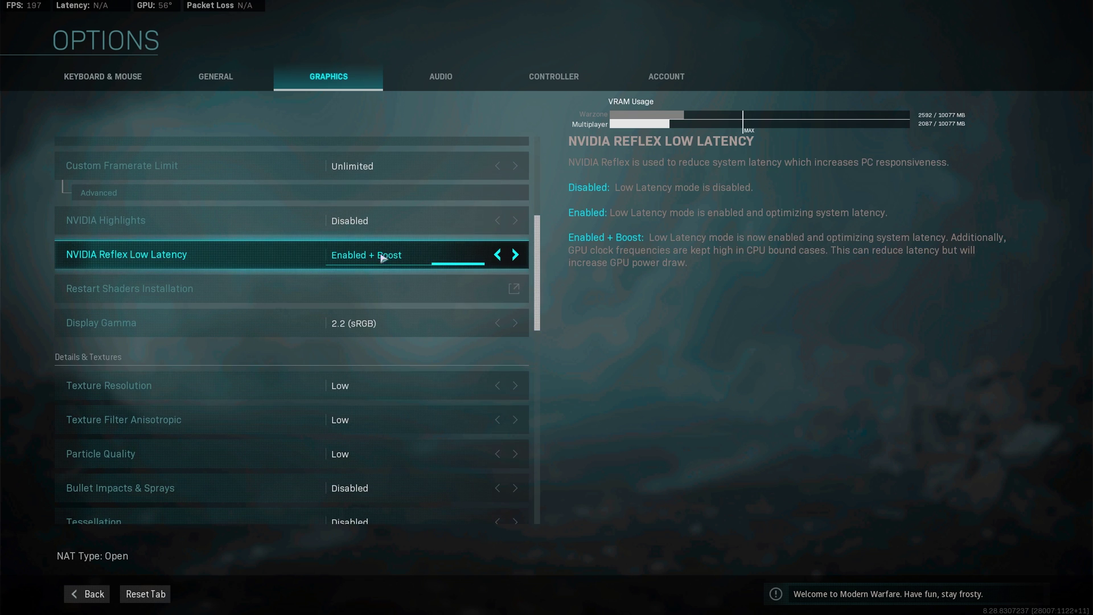
scroll(540, 277, "down", 1)
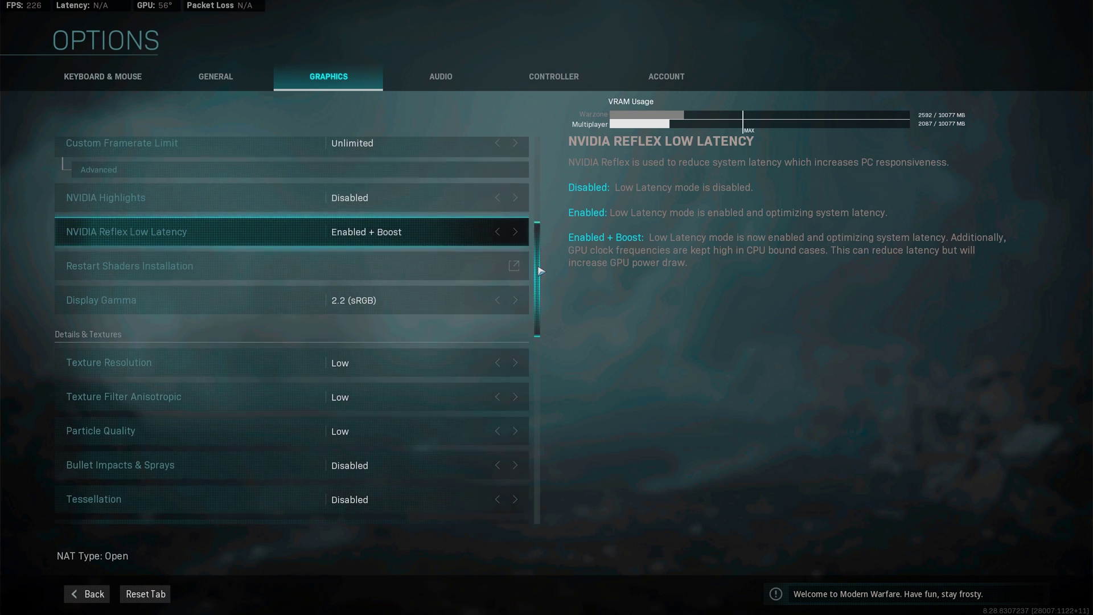
left_click_drag(541, 277, 541, 309)
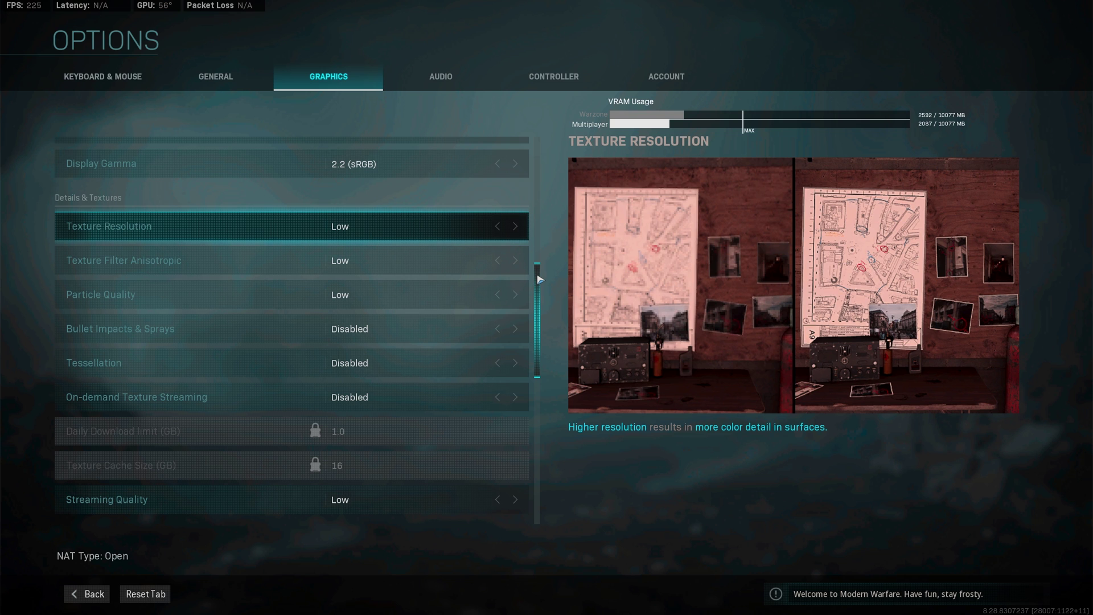
left_click_drag(540, 280, 540, 339)
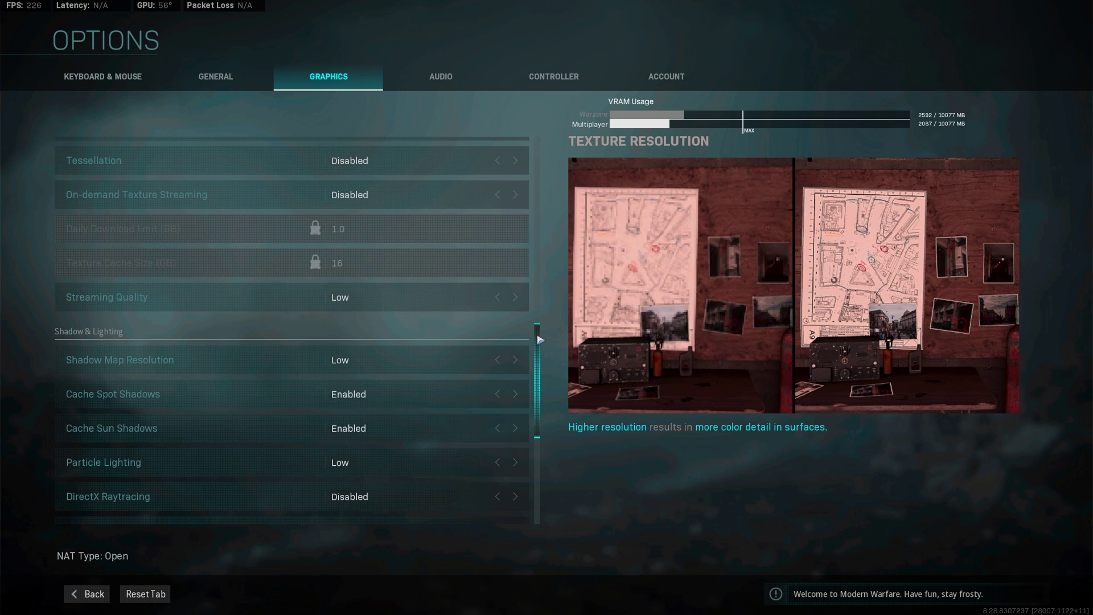
scroll(540, 340, "down", 5)
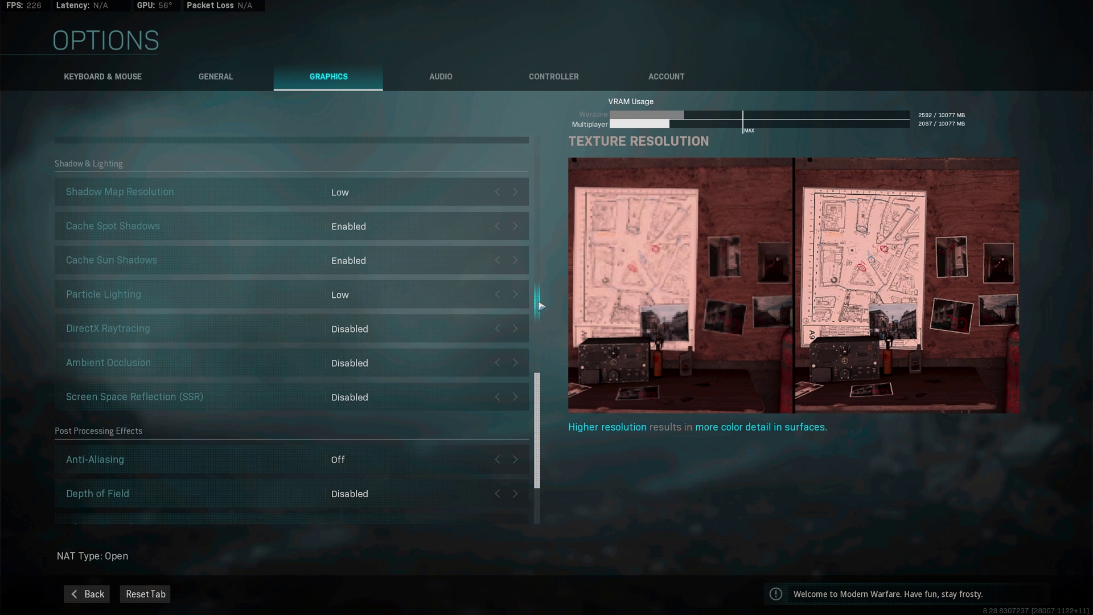
left_click_drag(541, 385, 539, 434)
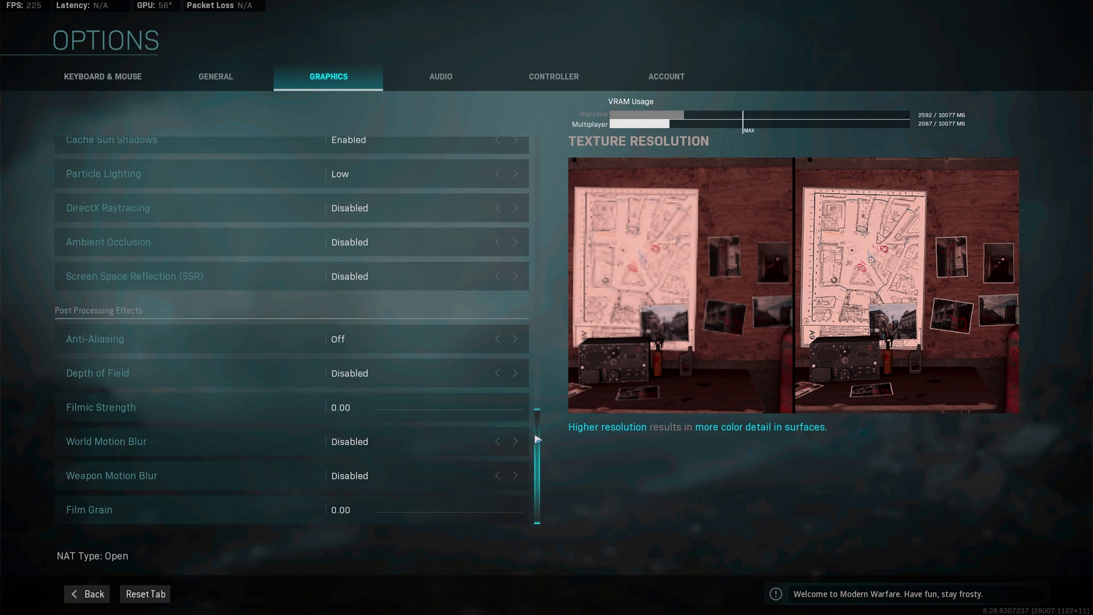
left_click_drag(539, 439, 573, 162)
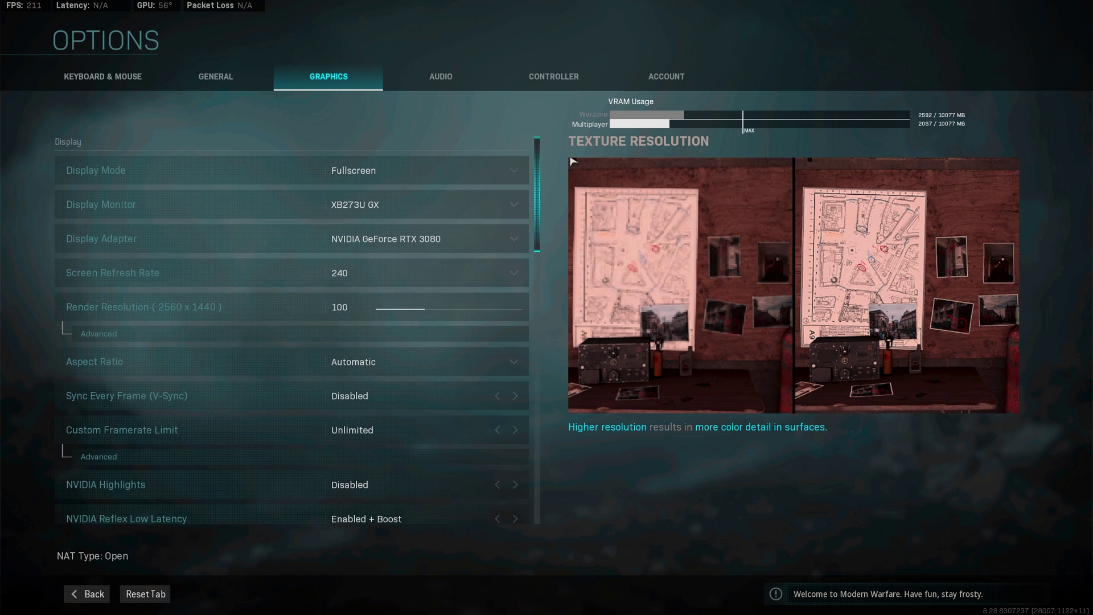
Step: Browse the Audio and General tabs, finishing on Keyboard & Mouse with sensitivity 5.30
left_click(494, 87)
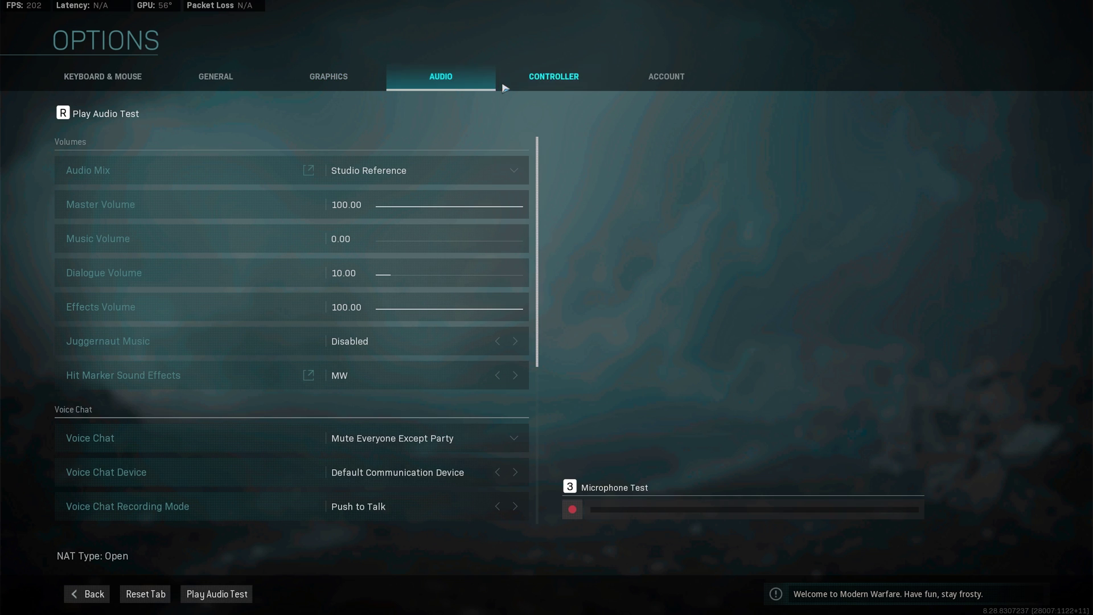
left_click_drag(541, 164, 568, 168)
left_click(215, 76)
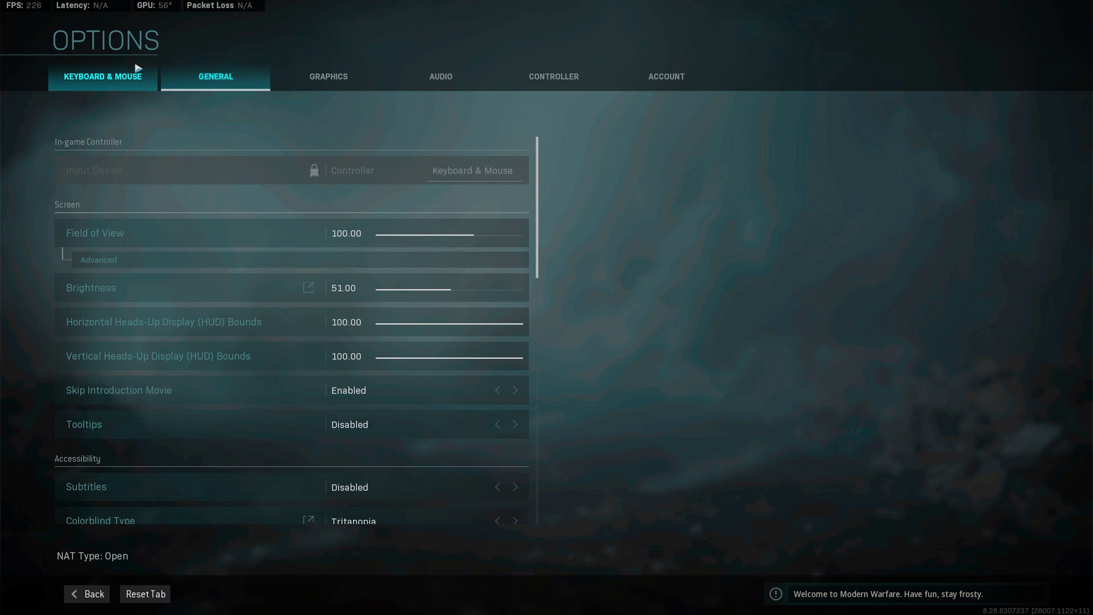
left_click(136, 66)
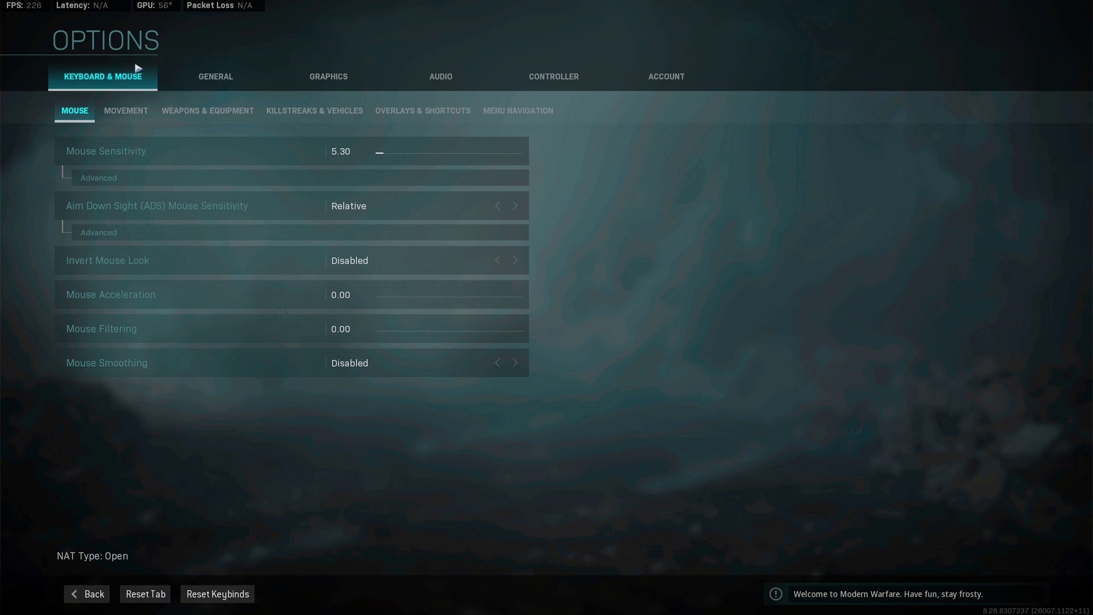
Step: Alt+Tab out of Modern Warfare to the Windows desktop
key("alt+Tab")
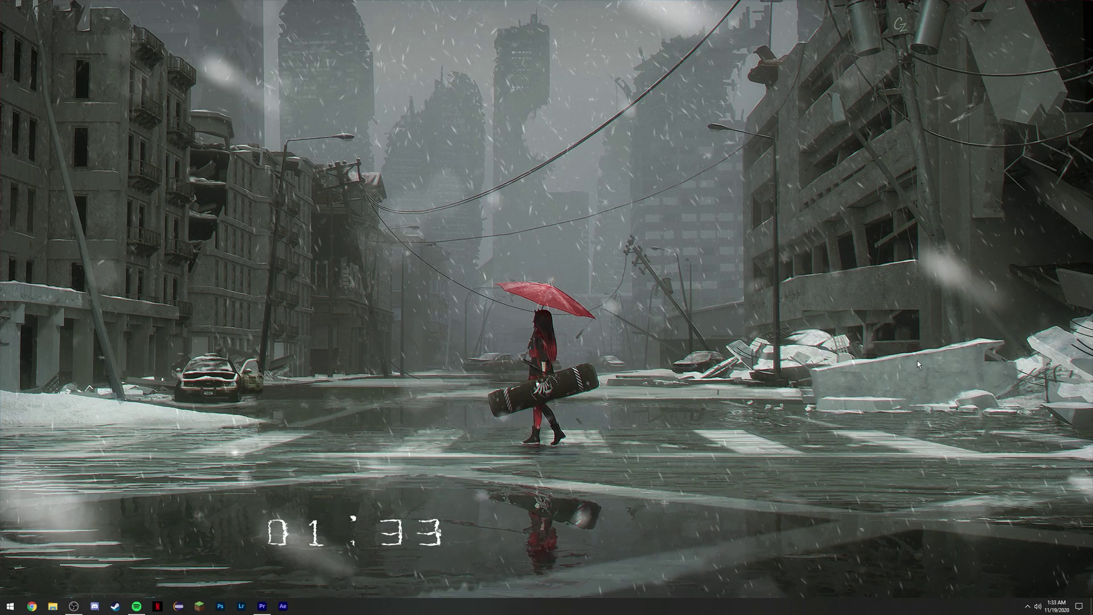